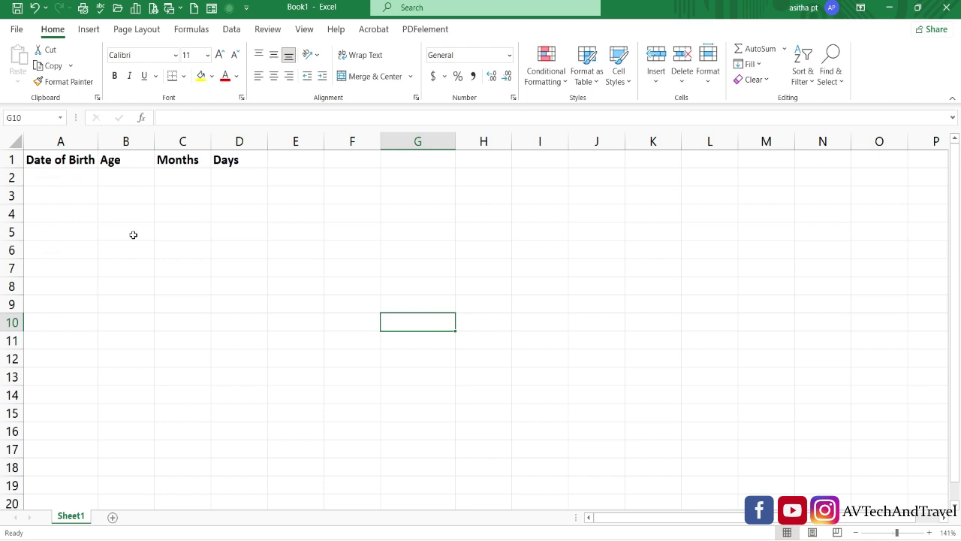
Enter the date pattern dd/mm/yyyy as text in cell G3
{"action": "double_click", "coordinate": [409, 199]}
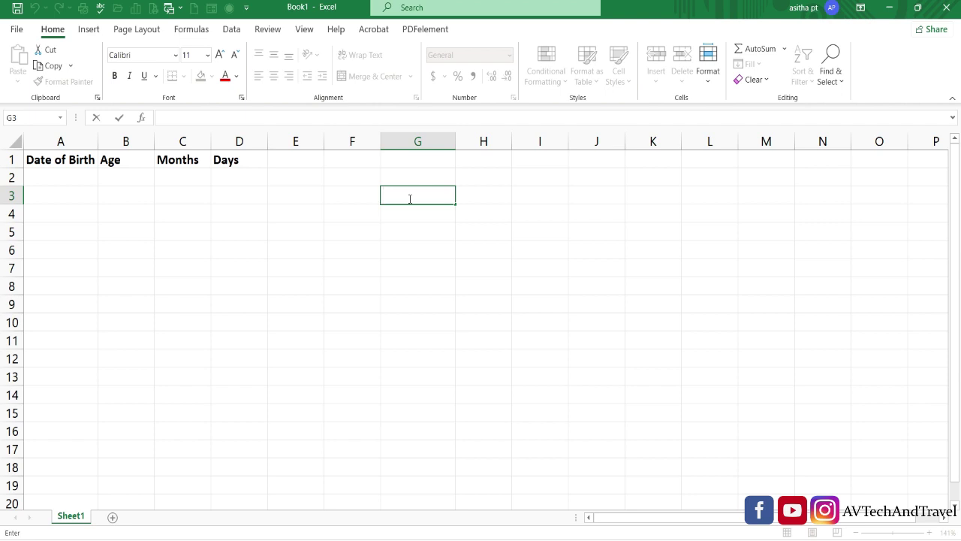
{"action": "type", "text": "dd/mm/yyyy"}
{"action": "left_click", "coordinate": [486, 207]}
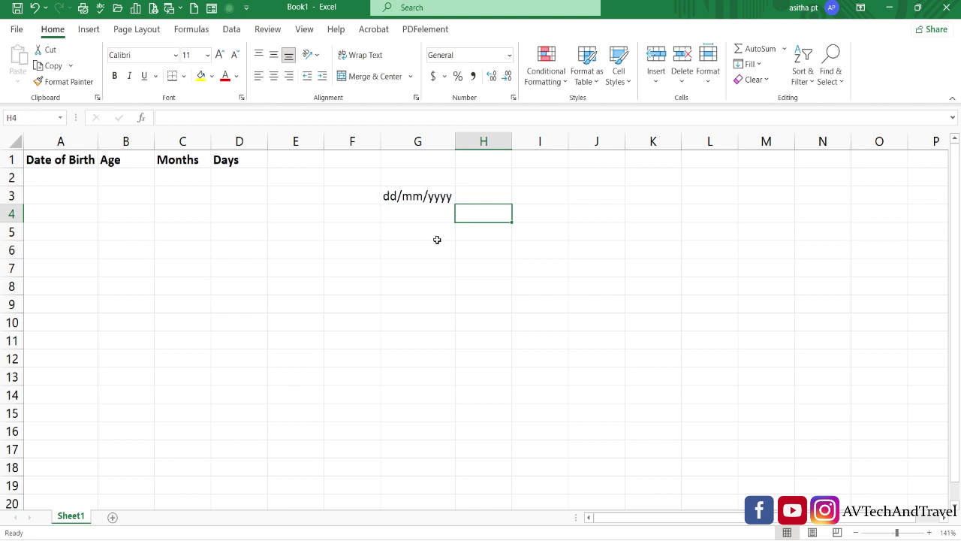
{"action": "left_click", "coordinate": [182, 211]}
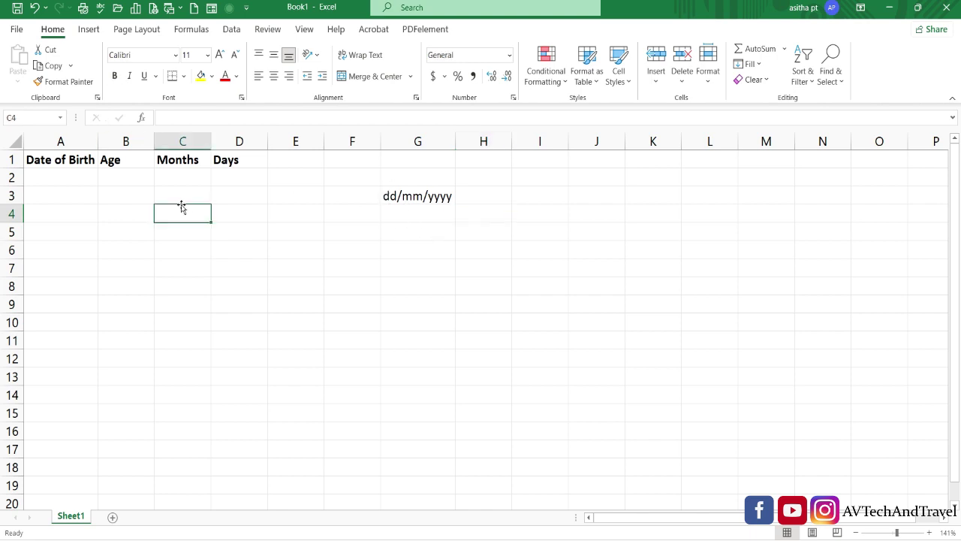
{"action": "left_click", "coordinate": [79, 137]}
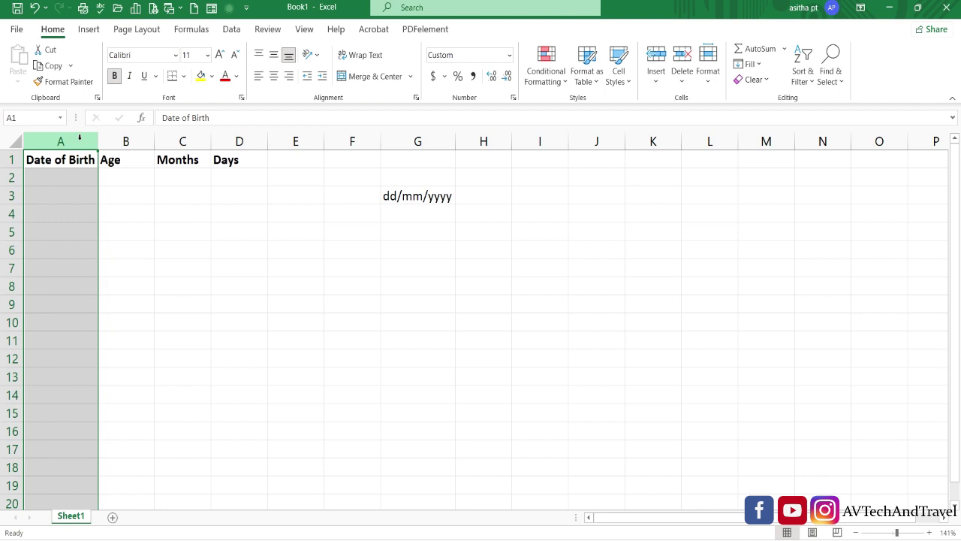
{"action": "left_click", "coordinate": [128, 225]}
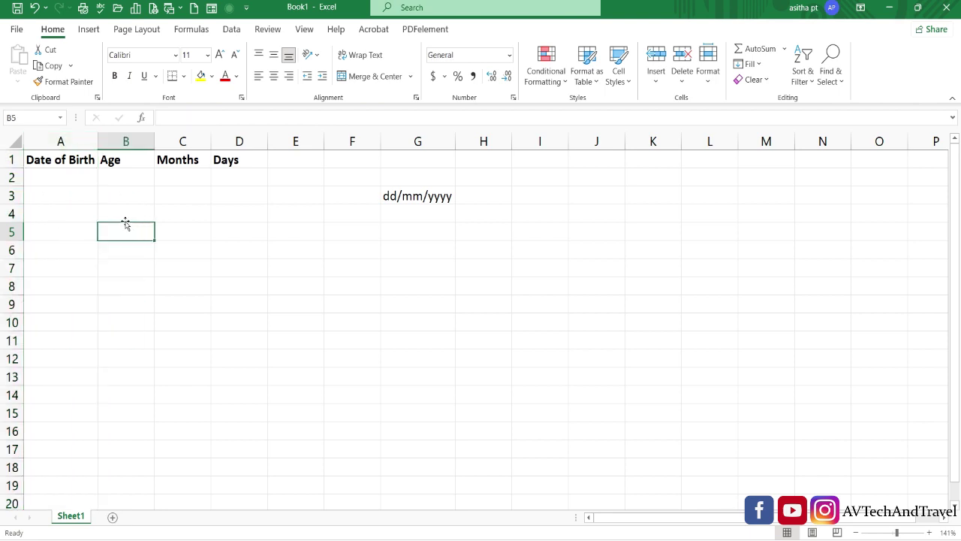
Format cells A2:A15 in the Date of Birth column as Date with the 14-Mar type
{"action": "left_click_drag", "start_coordinate": [71, 176], "coordinate": [81, 354]}
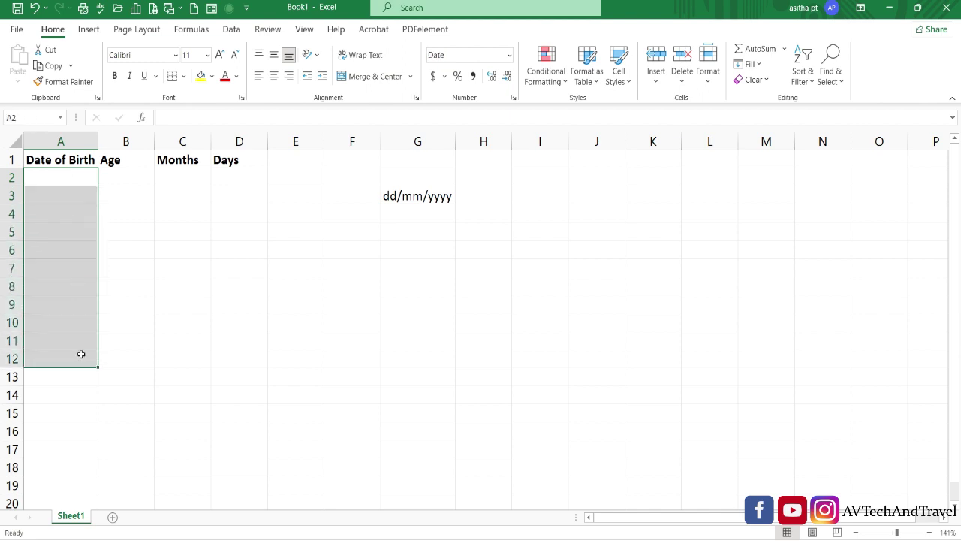
{"action": "key", "text": "ctrl+1"}
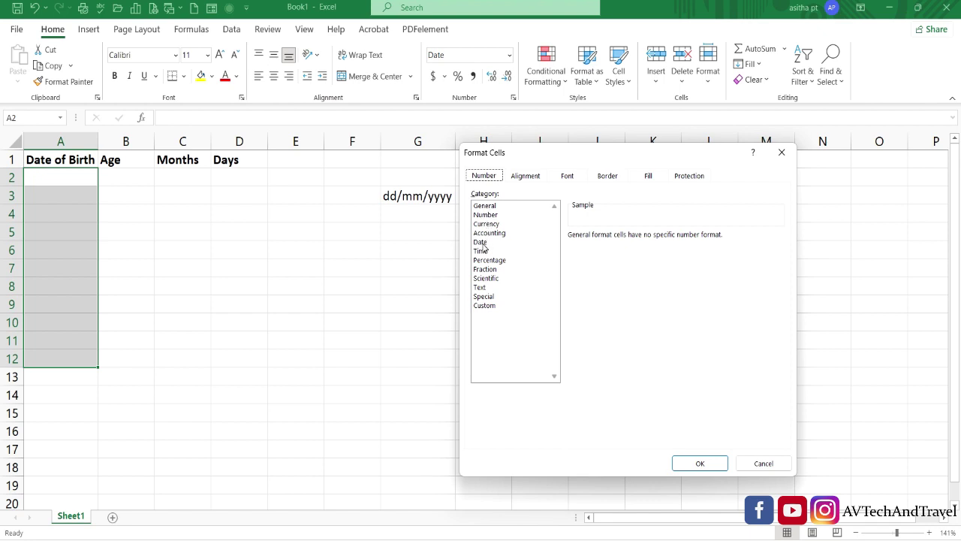
{"action": "left_click", "coordinate": [481, 243]}
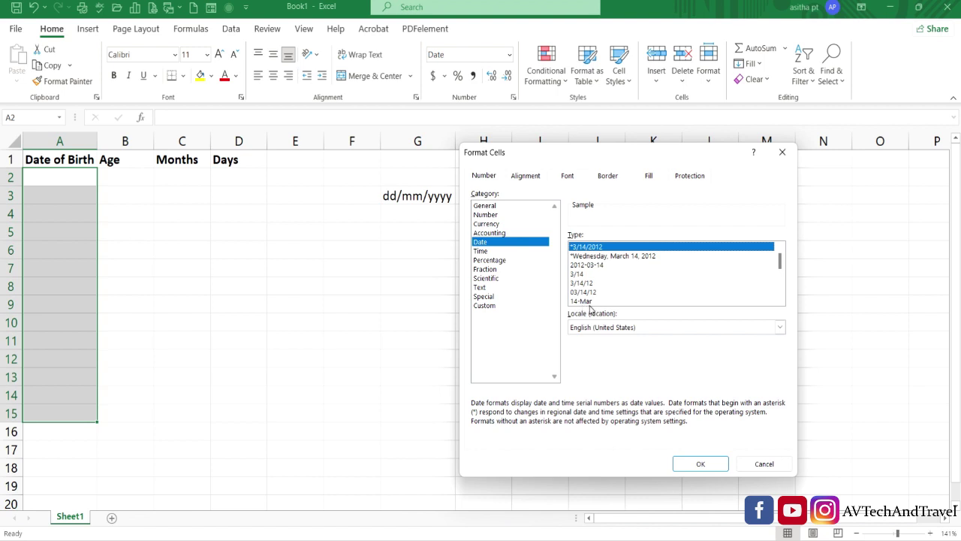
{"action": "mouse_move", "coordinate": [781, 266]}
{"action": "left_mouse_down"}
{"action": "mouse_move", "coordinate": [780, 289]}
{"action": "mouse_move", "coordinate": [776, 268]}
{"action": "left_mouse_up"}
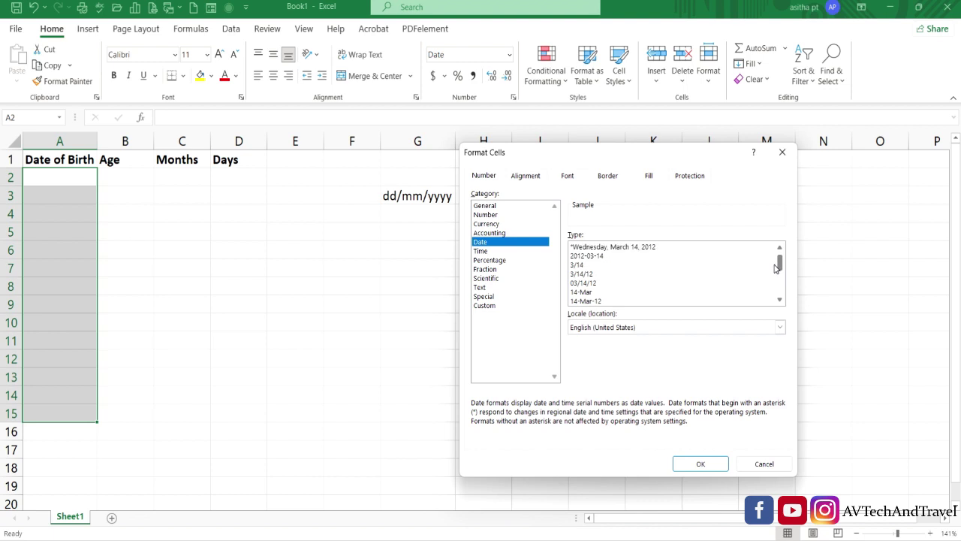
{"action": "left_click", "coordinate": [586, 293]}
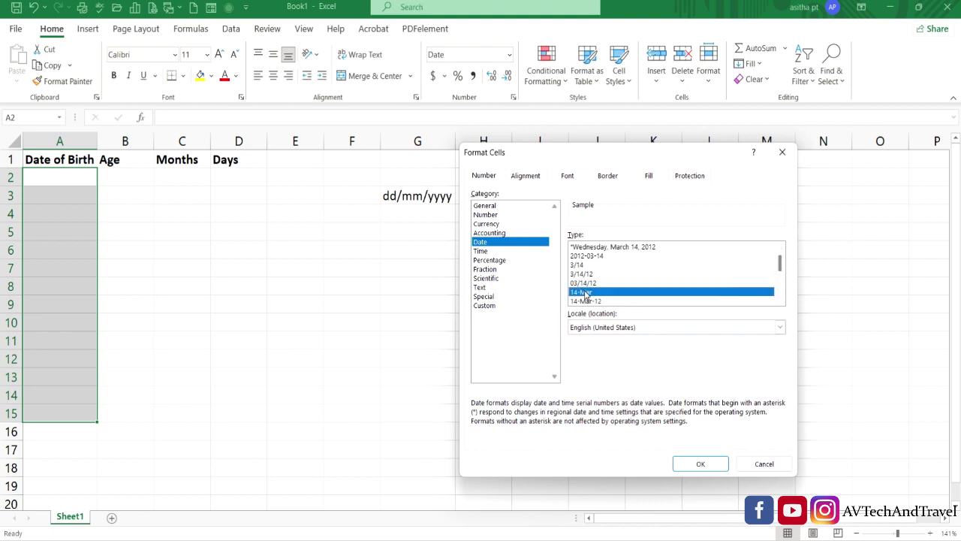
{"action": "left_click", "coordinate": [701, 464]}
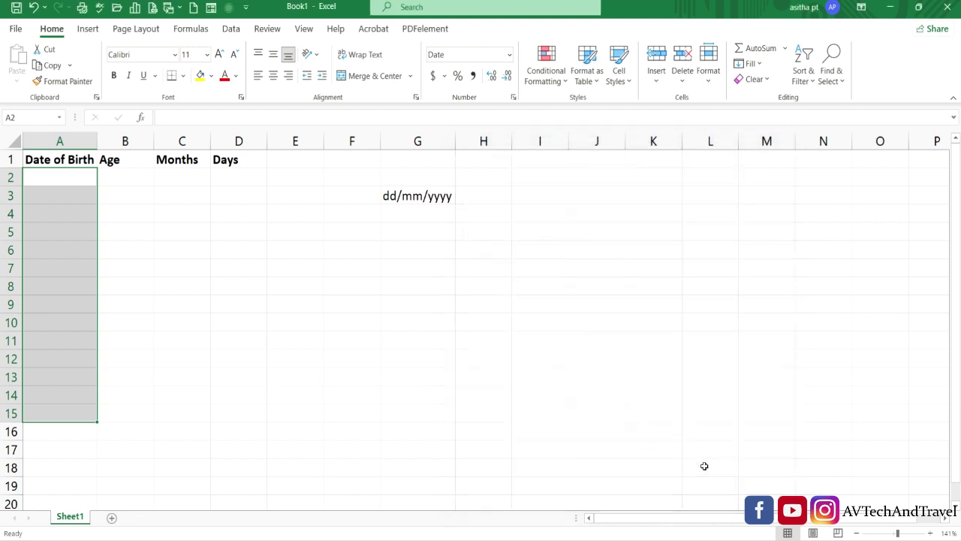
Enter a trial date of birth in cell A2 to check the date format, and clear the cell again
{"action": "double_click", "coordinate": [58, 175]}
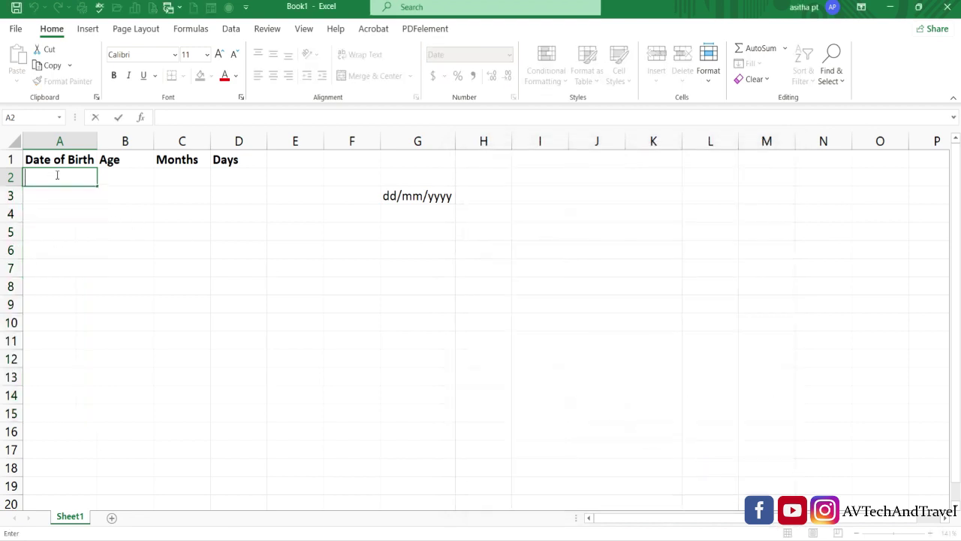
{"action": "type", "text": "1"}
{"action": "key", "text": "BackSpace"}
{"action": "type", "text": "12/04/2022"}
{"action": "key", "text": "Return"}
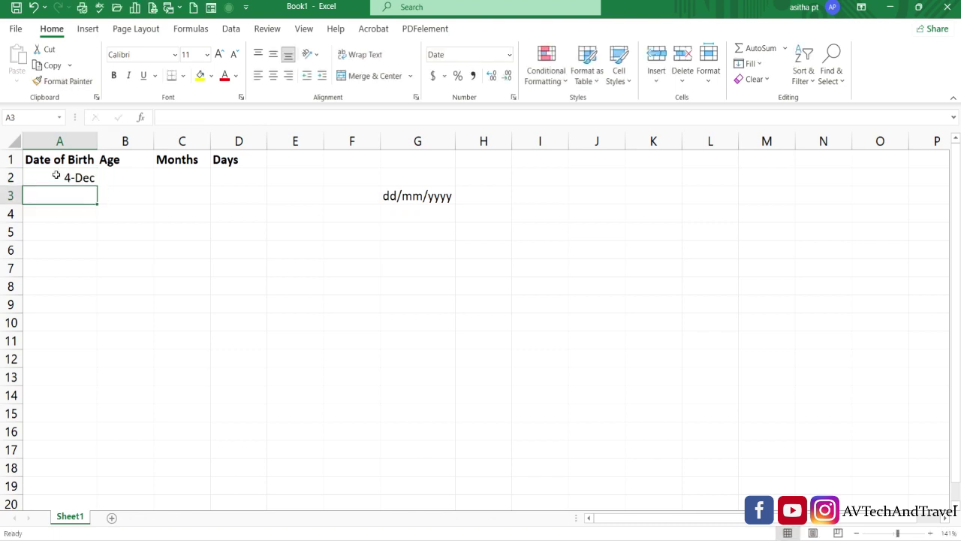
{"action": "double_click", "coordinate": [60, 178]}
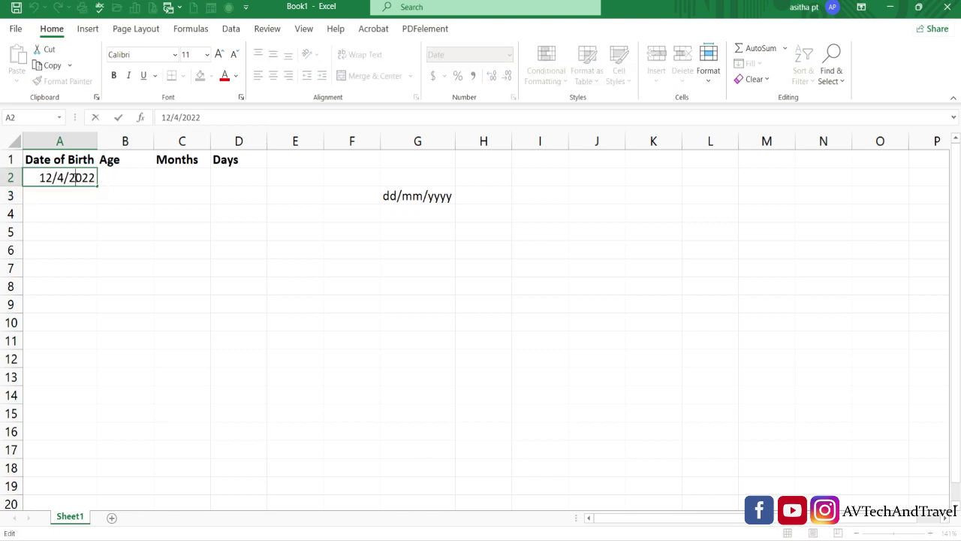
{"action": "key", "text": "Return"}
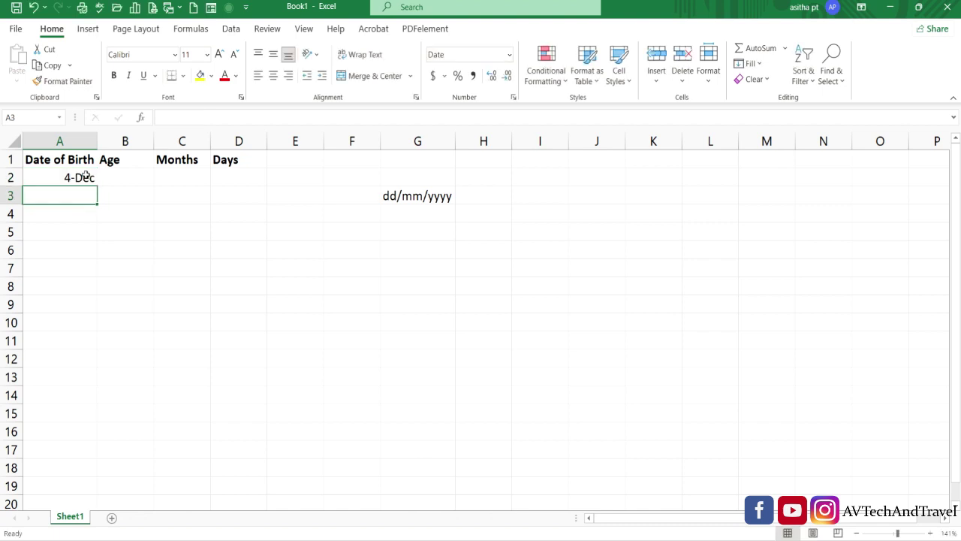
{"action": "left_click", "coordinate": [79, 178]}
{"action": "key", "text": "Delete"}
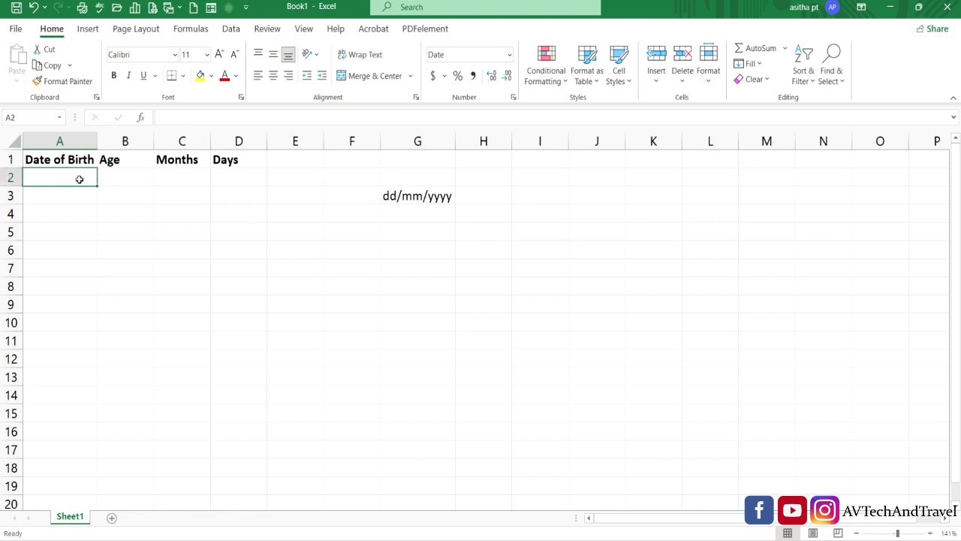
In the cell format settings for all of column A, choose the Date category with the 14-Mar-12 type
{"action": "left_click", "coordinate": [142, 220]}
{"action": "left_click", "coordinate": [60, 136]}
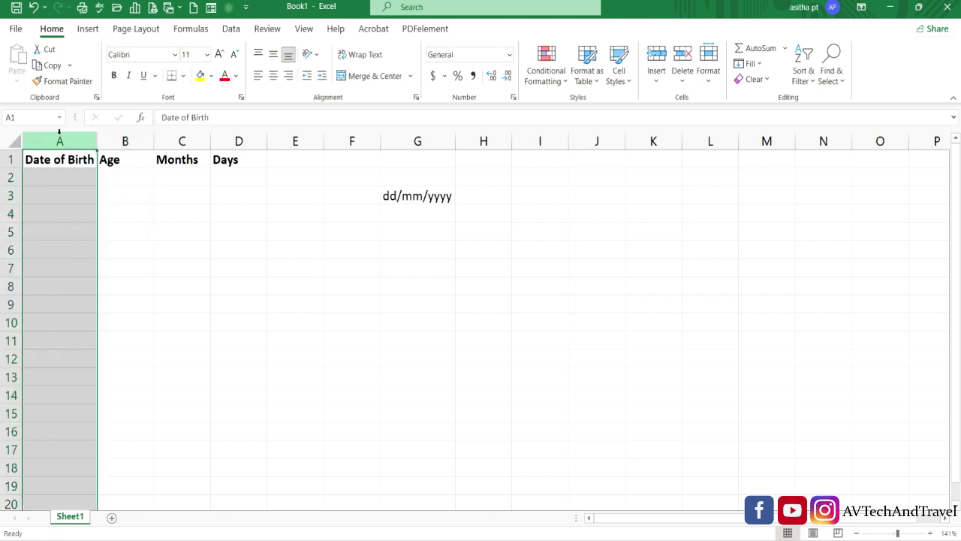
{"action": "key", "text": "ctrl+1"}
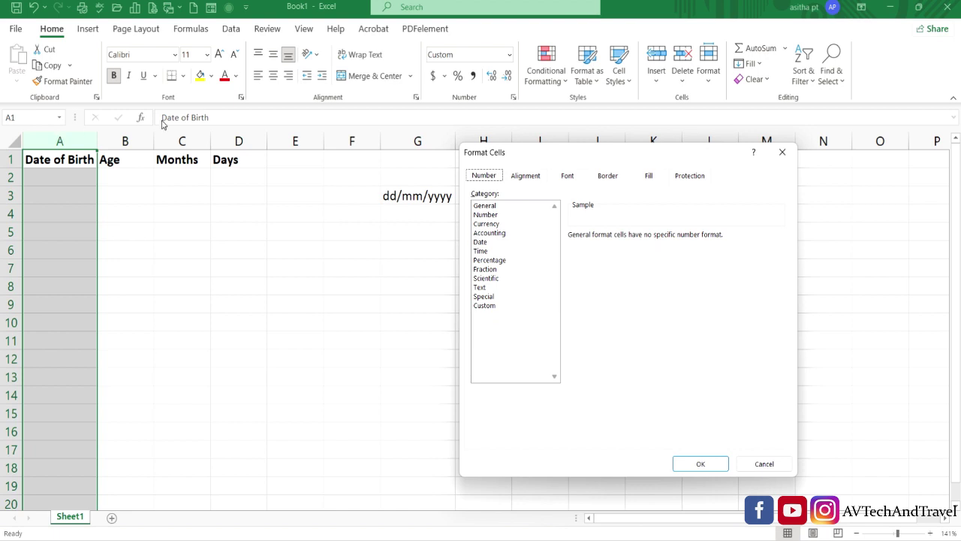
{"action": "left_click", "coordinate": [485, 243]}
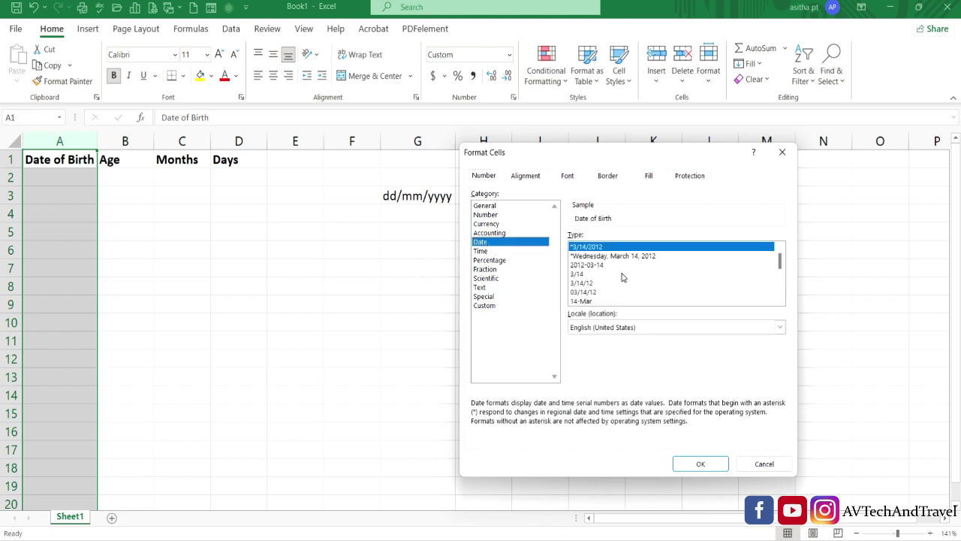
{"action": "scroll", "coordinate": [620, 275], "scroll_direction": "down", "scroll_amount": 2}
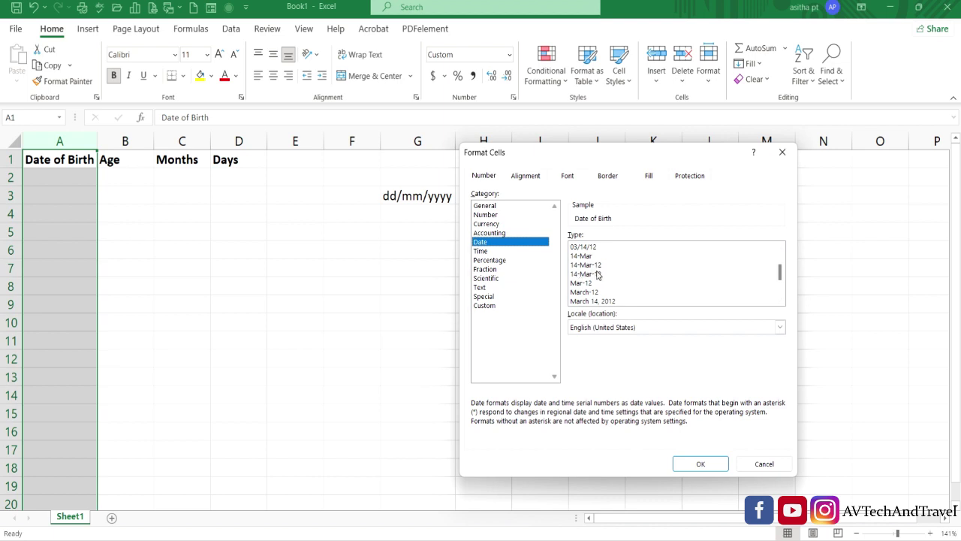
{"action": "left_click", "coordinate": [599, 267]}
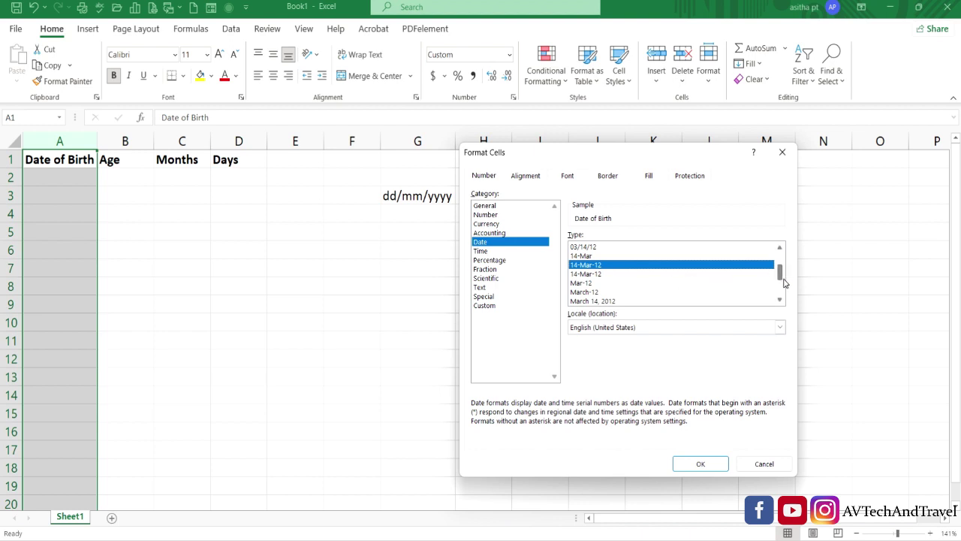
Examine the other Date types, the locale choices and the Custom format code for a day/month/year pattern
{"action": "scroll", "coordinate": [782, 297], "scroll_direction": "down", "scroll_amount": 2}
{"action": "scroll", "coordinate": [781, 300], "scroll_direction": "up", "scroll_amount": 2}
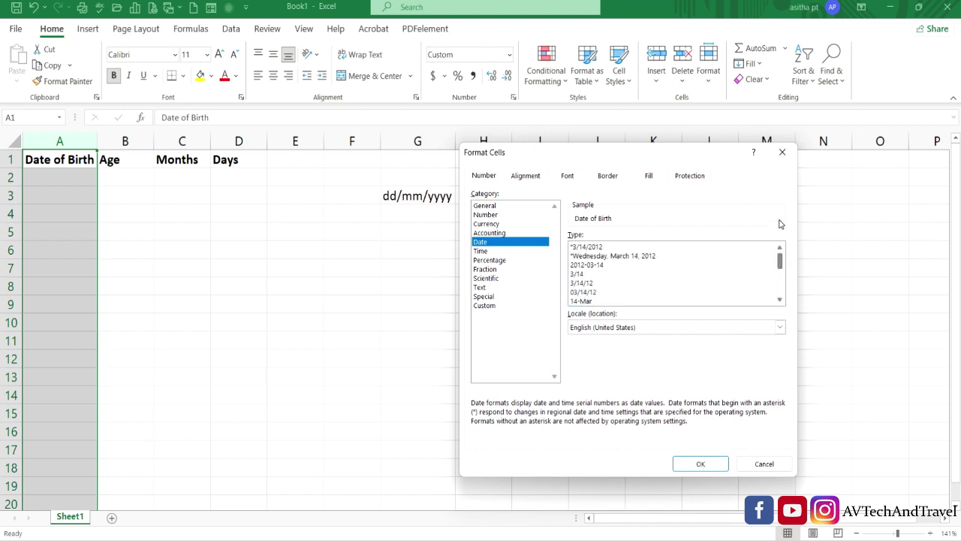
{"action": "left_click", "coordinate": [781, 328]}
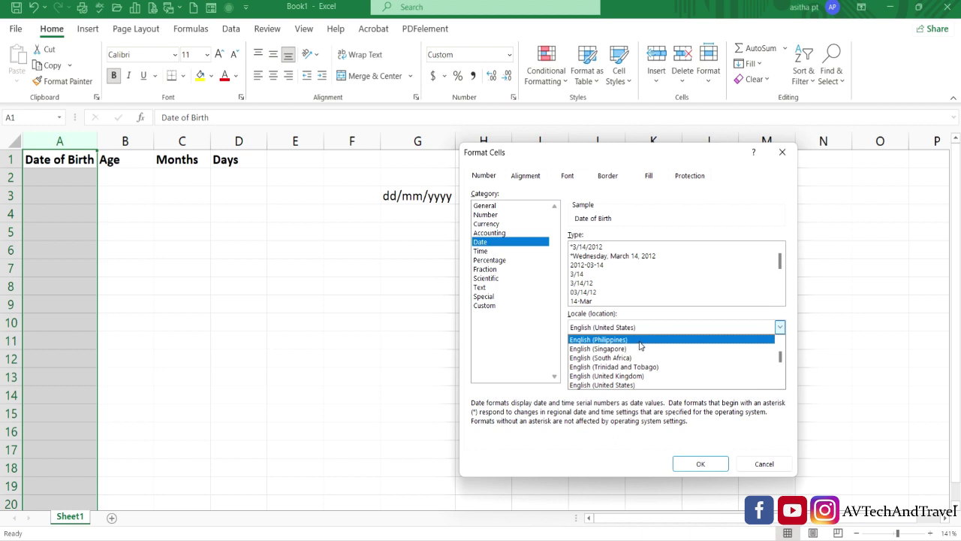
{"action": "left_click", "coordinate": [502, 363]}
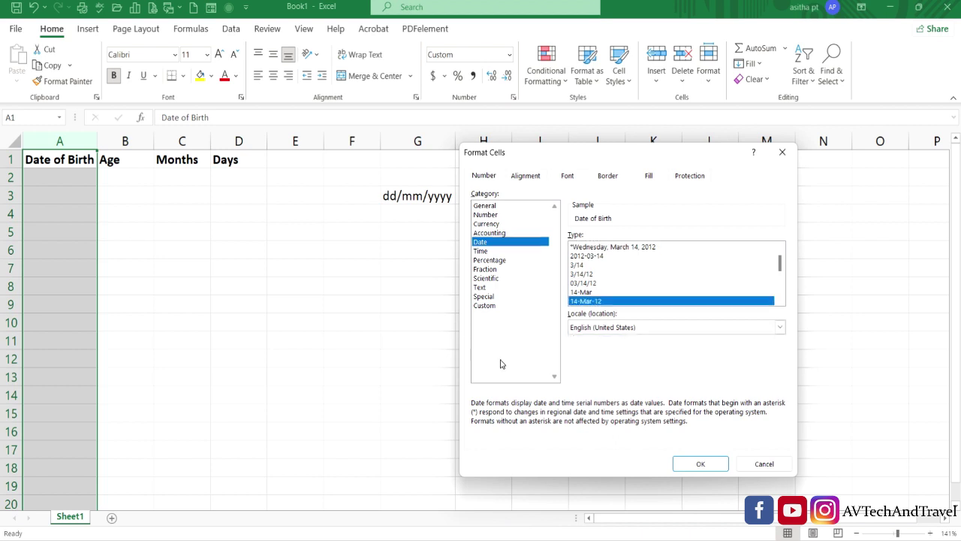
{"action": "left_click", "coordinate": [485, 306]}
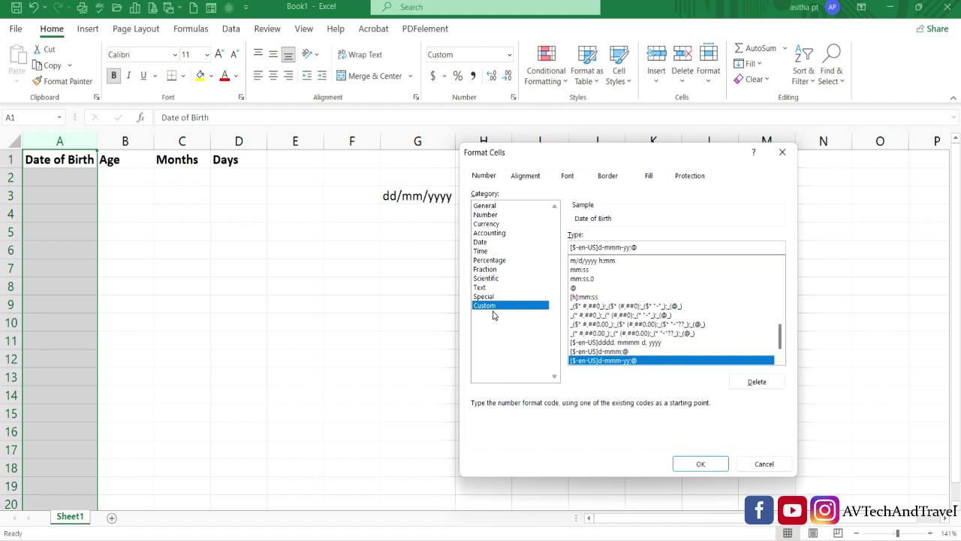
{"action": "left_click", "coordinate": [653, 250]}
{"action": "left_click", "coordinate": [485, 243]}
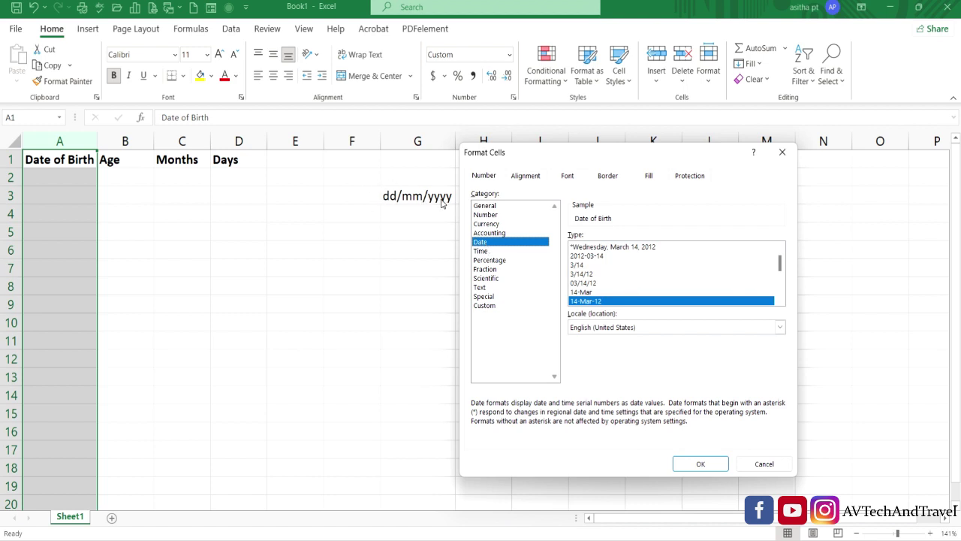
Set column A's date format to the Armenian locale with the 14/03/2012 type and apply it
{"action": "left_click", "coordinate": [781, 328]}
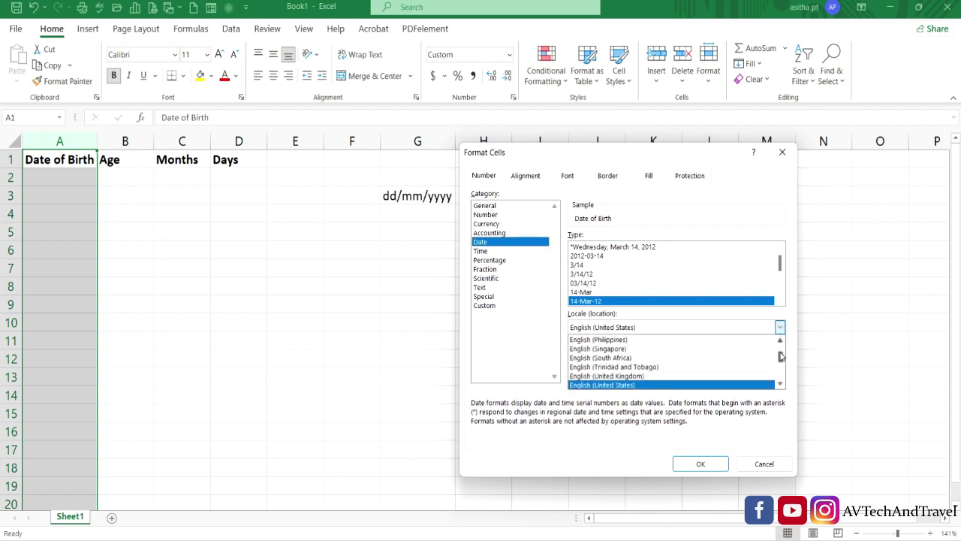
{"action": "scroll", "coordinate": [624, 371], "scroll_direction": "up", "scroll_amount": 15}
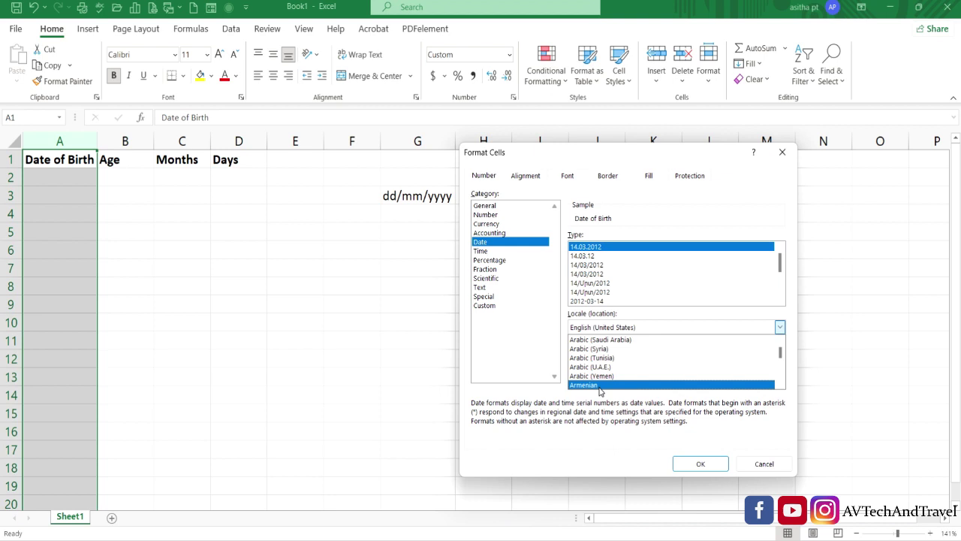
{"action": "left_click", "coordinate": [599, 386]}
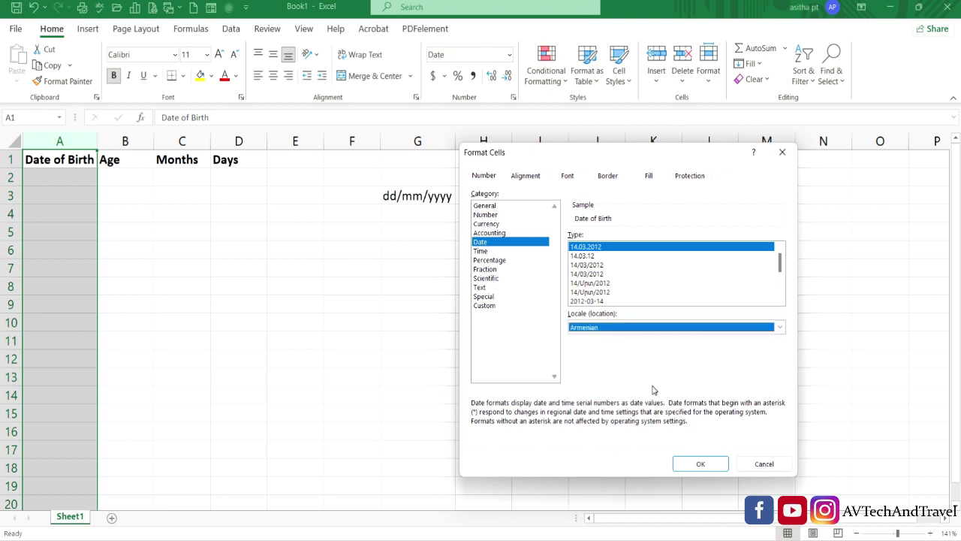
{"action": "left_click", "coordinate": [591, 266]}
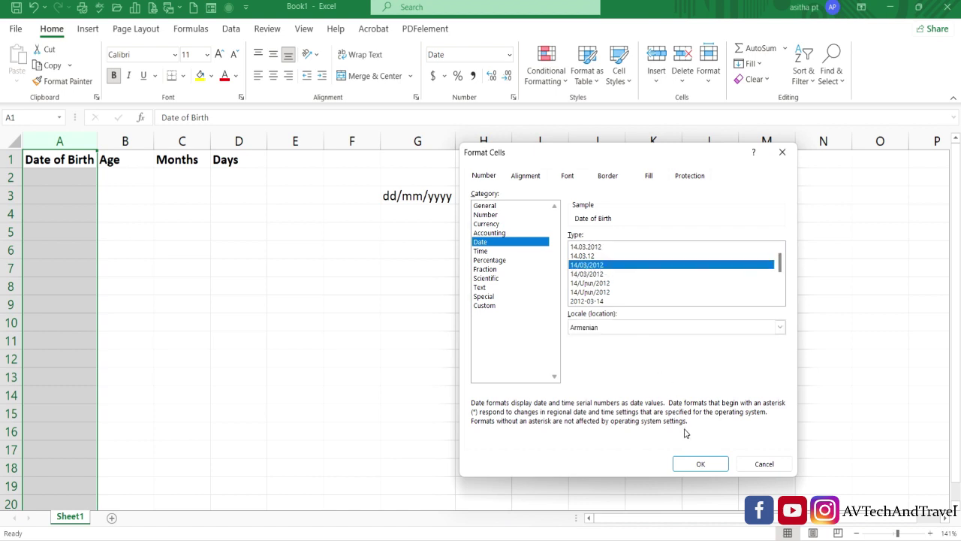
{"action": "left_click", "coordinate": [691, 466]}
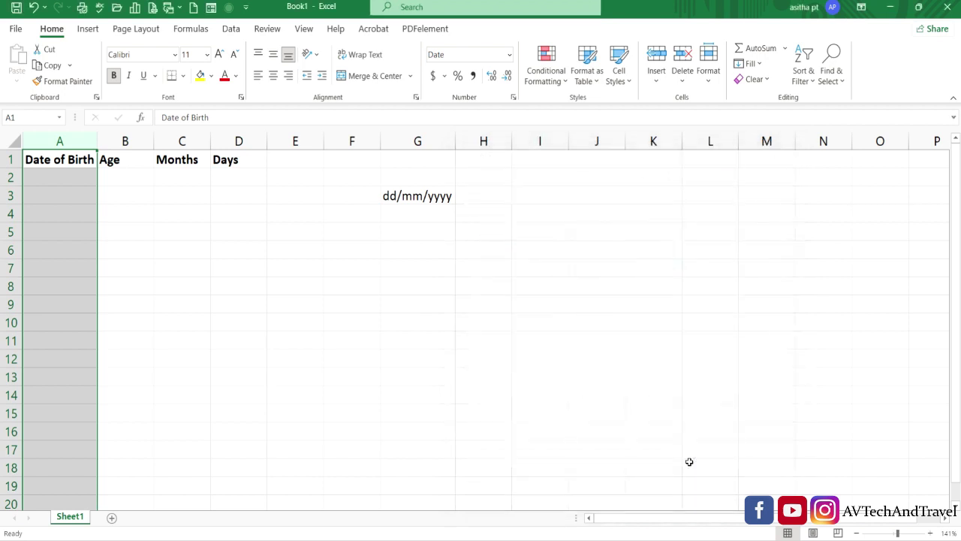
Enter the first person's date of birth in cell A2, giving the month before the day
{"action": "left_click", "coordinate": [79, 180]}
{"action": "double_click", "coordinate": [79, 179]}
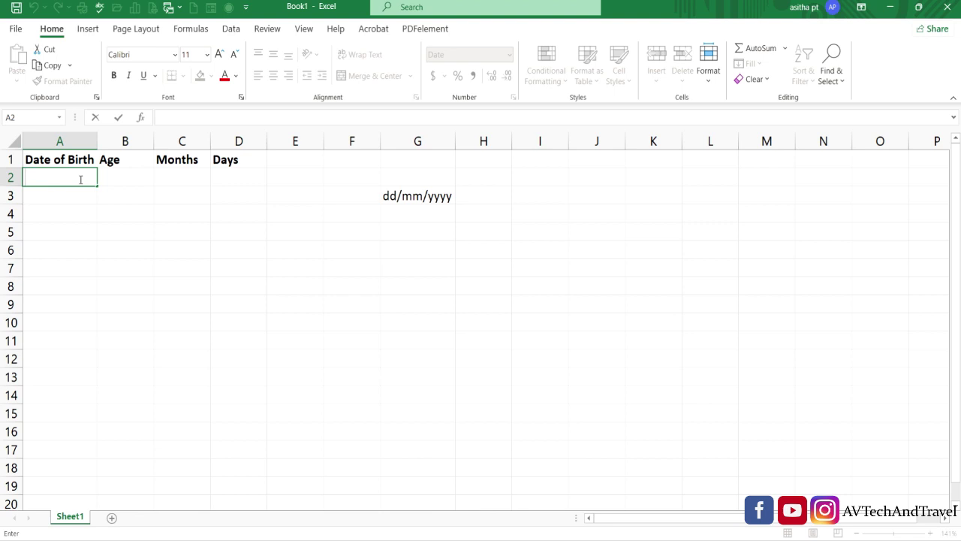
{"action": "type", "text": "03/12/1990"}
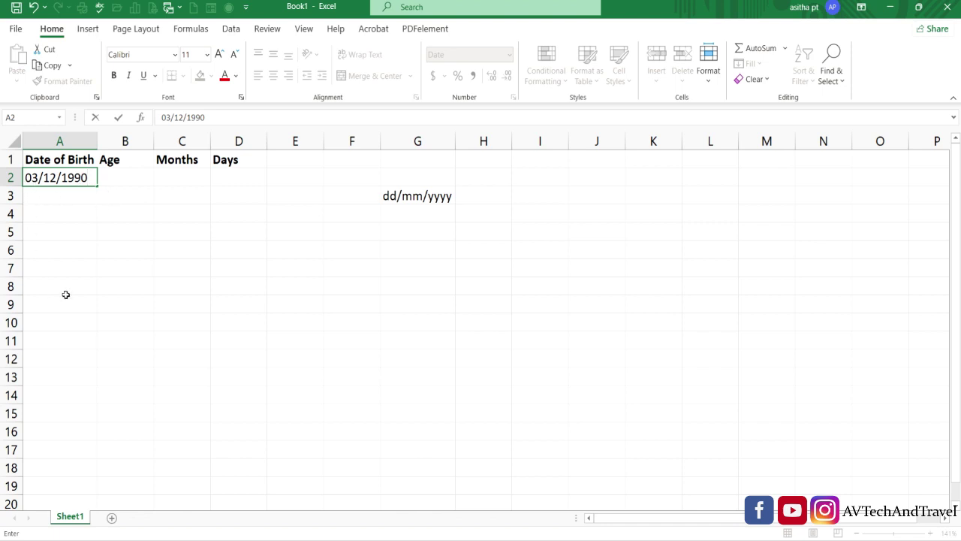
{"action": "key", "text": "Return"}
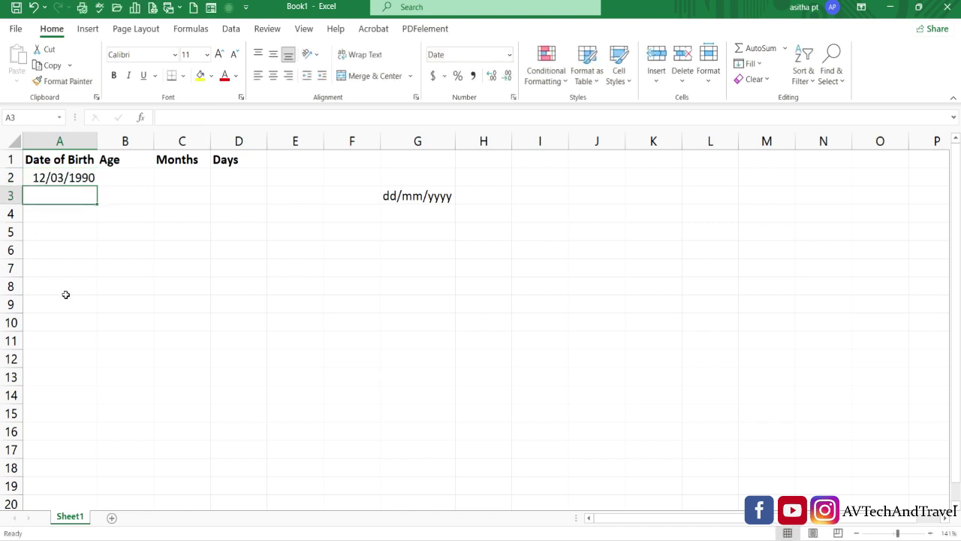
Enter the second and third people's dates of birth in A3 and A4, month before day, and correct the birth year in A3
{"action": "double_click", "coordinate": [60, 198]}
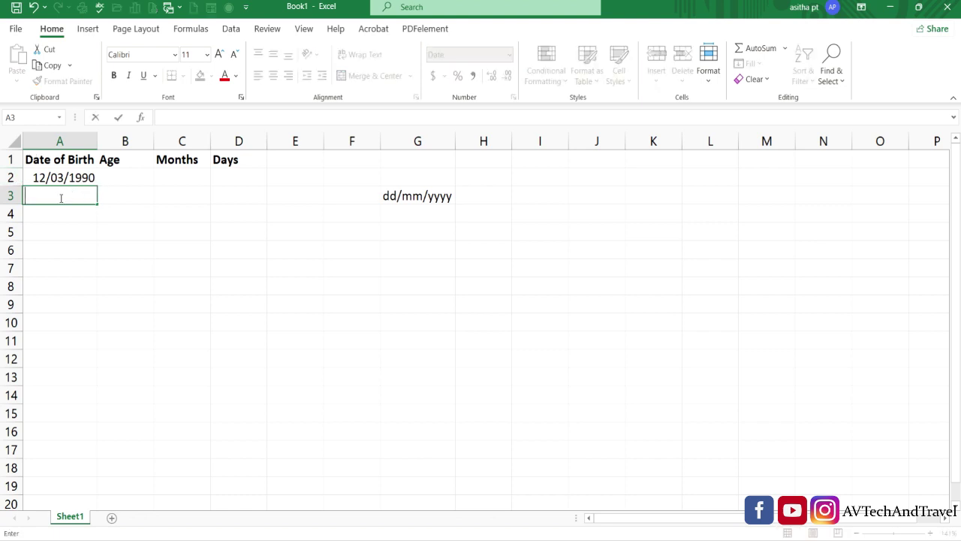
{"action": "type", "text": "07/2"}
{"action": "type", "text": "/1990"}
{"action": "key", "text": "Return"}
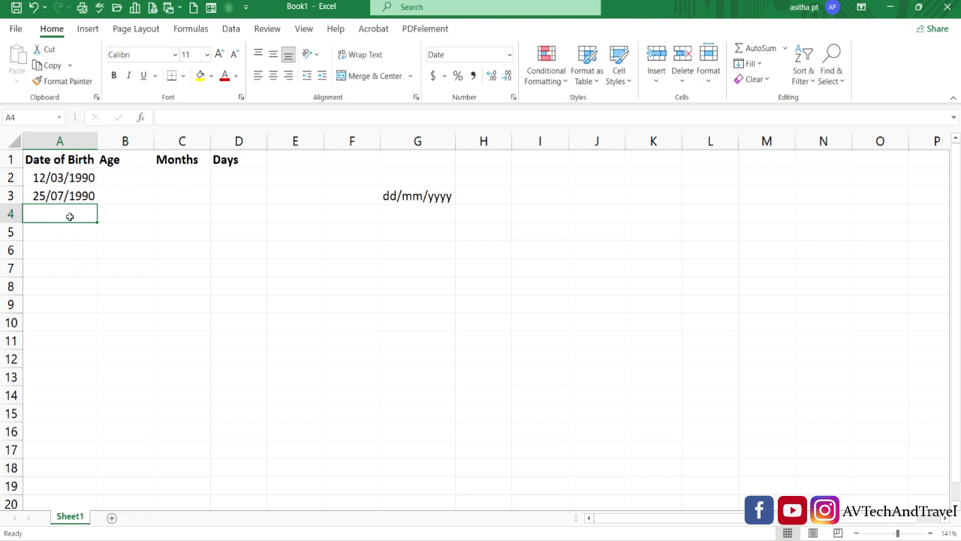
{"action": "double_click", "coordinate": [70, 217]}
{"action": "type", "text": "12/1"}
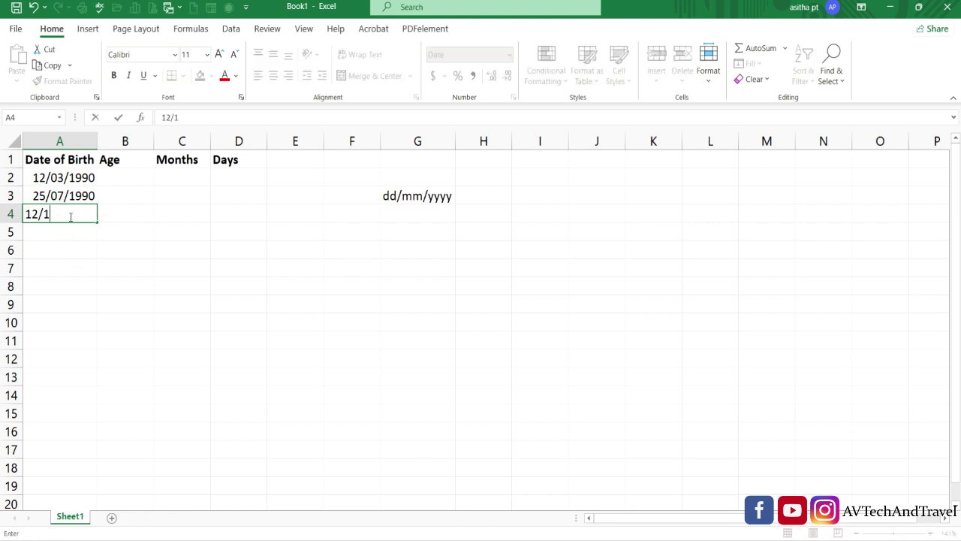
{"action": "type", "text": "8/1986"}
{"action": "key", "text": "Return"}
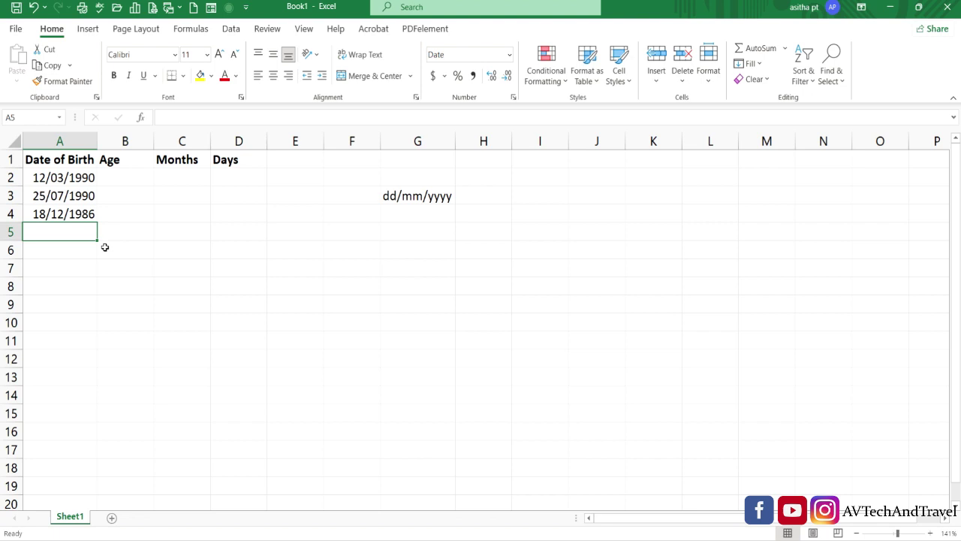
{"action": "double_click", "coordinate": [142, 177]}
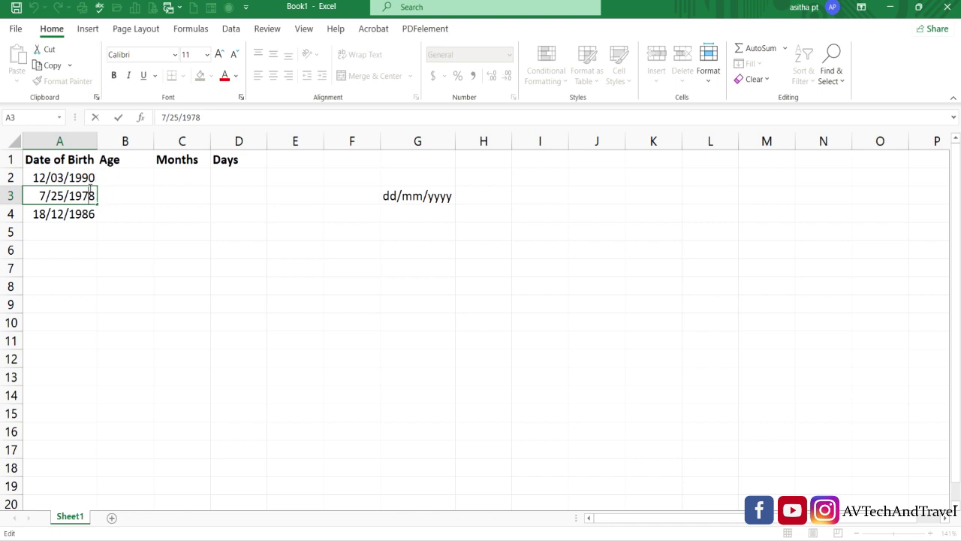
{"action": "left_click", "coordinate": [131, 170]}
In B2, calculate the age in completed years with the formula =datedif(A2,today(),"Y")
{"action": "double_click", "coordinate": [131, 176]}
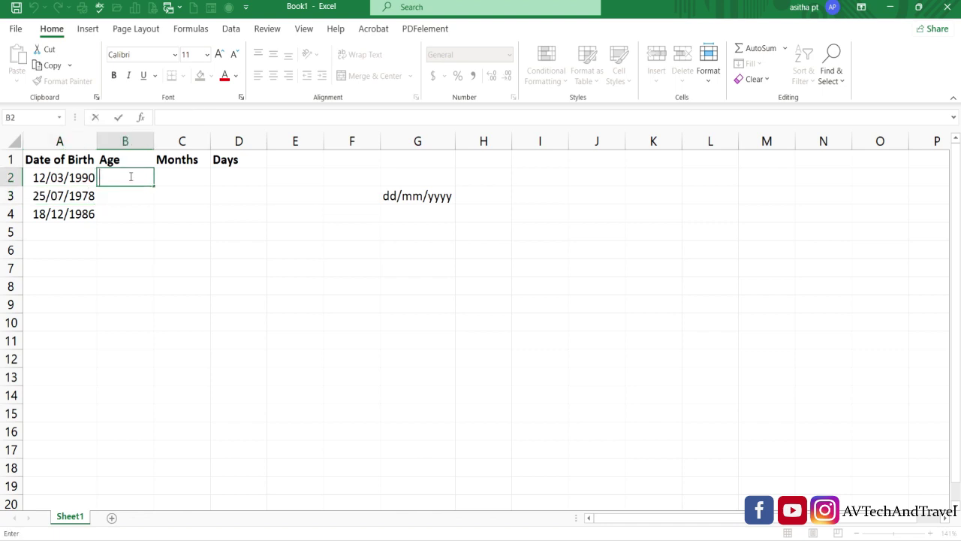
{"action": "type", "text": "="}
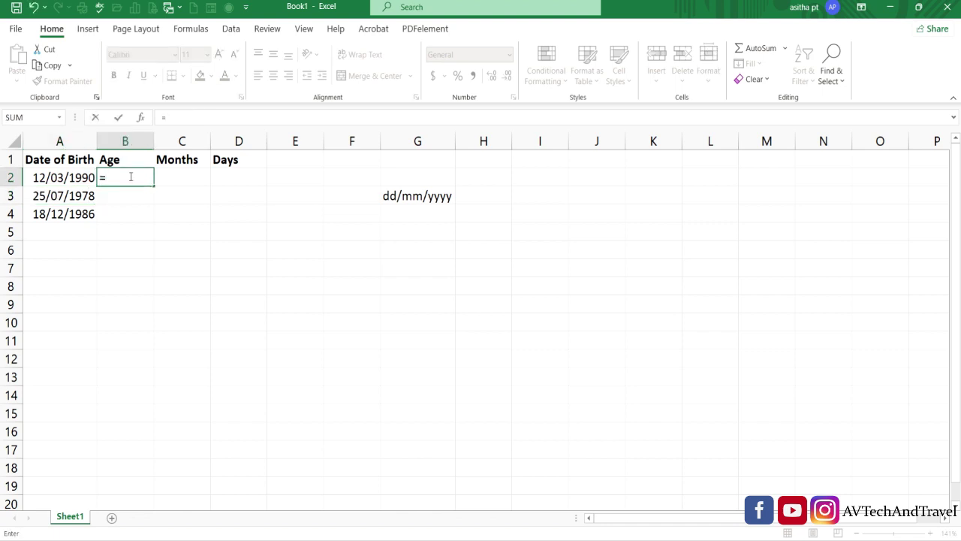
{"action": "type", "text": "datedi"}
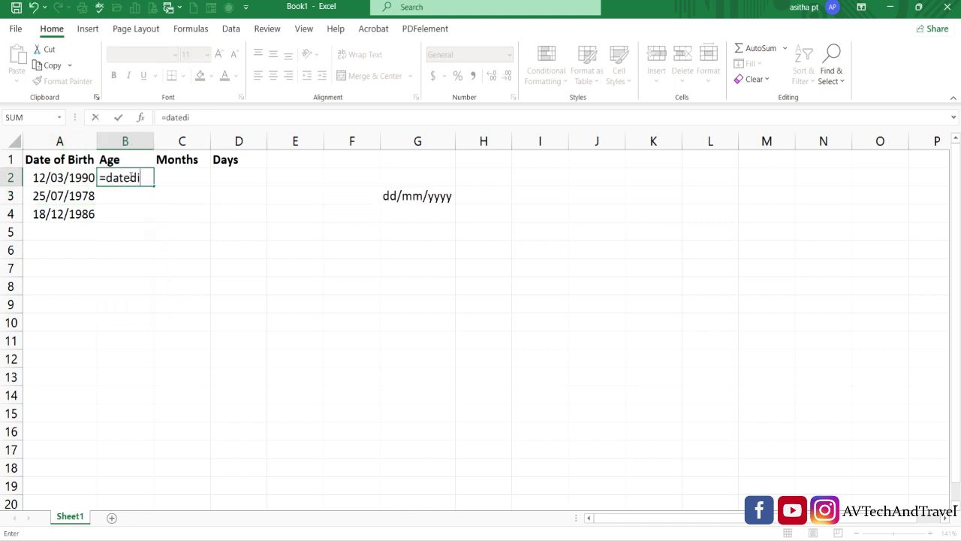
{"action": "type", "text": "f"}
{"action": "type", "text": "("}
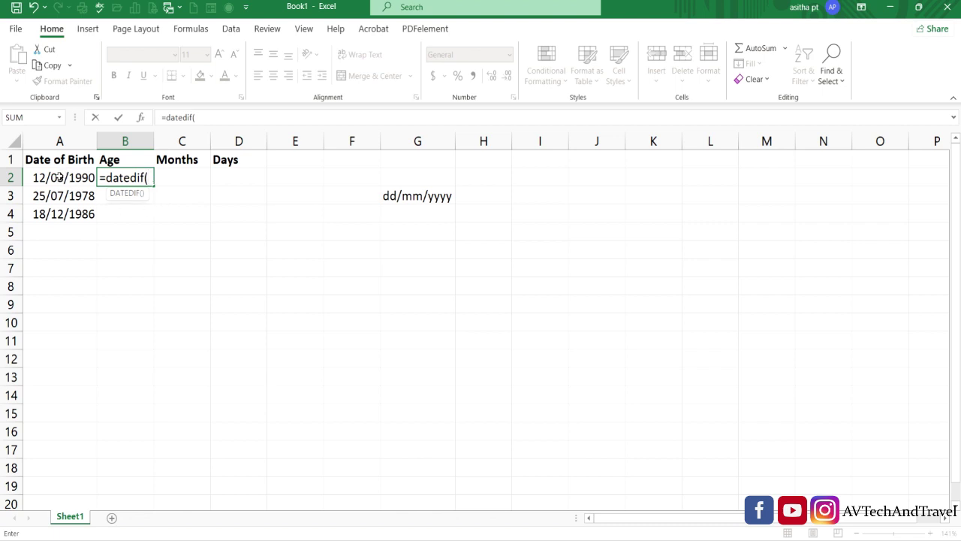
{"action": "left_click", "coordinate": [59, 177]}
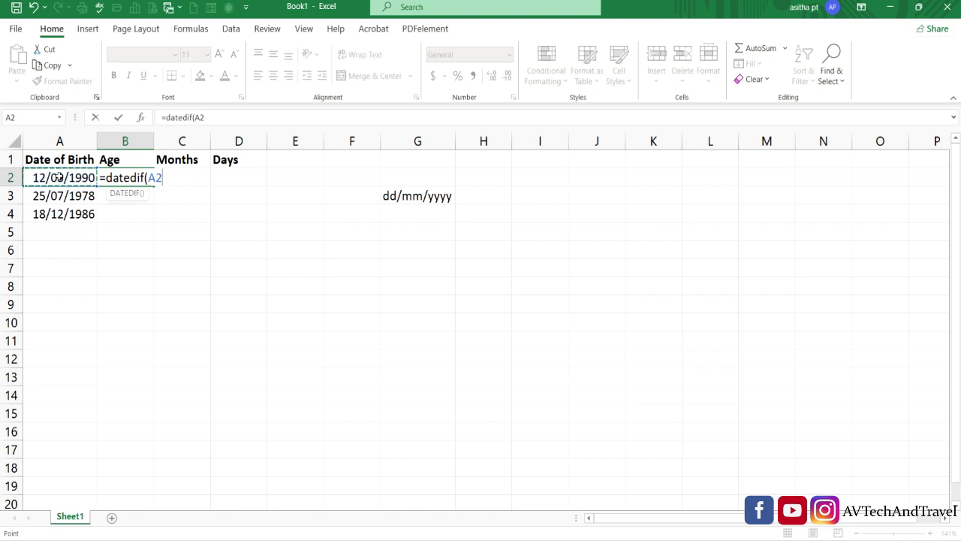
{"action": "type", "text": ","}
{"action": "type", "text": "today(),"}
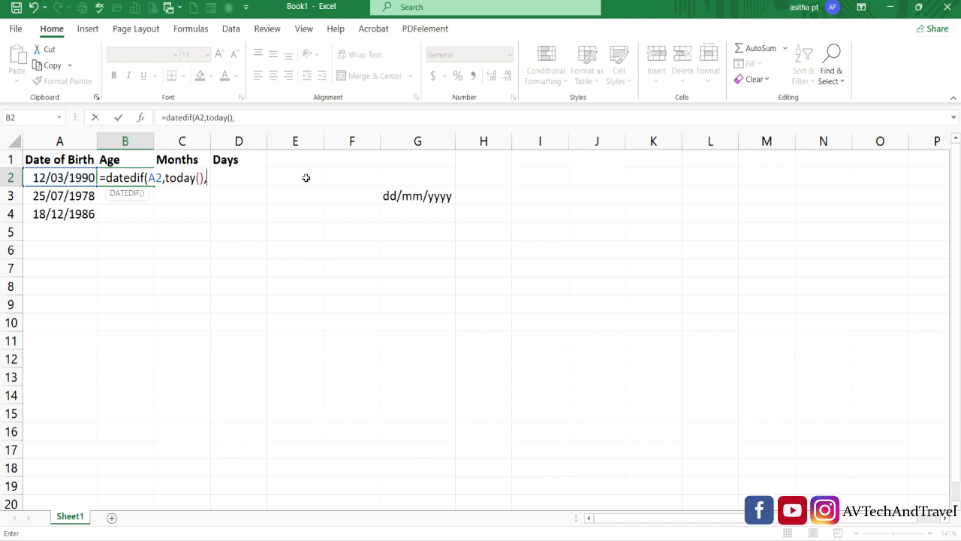
{"action": "type", "text": "\""}
{"action": "type", "text": "Y\")"}
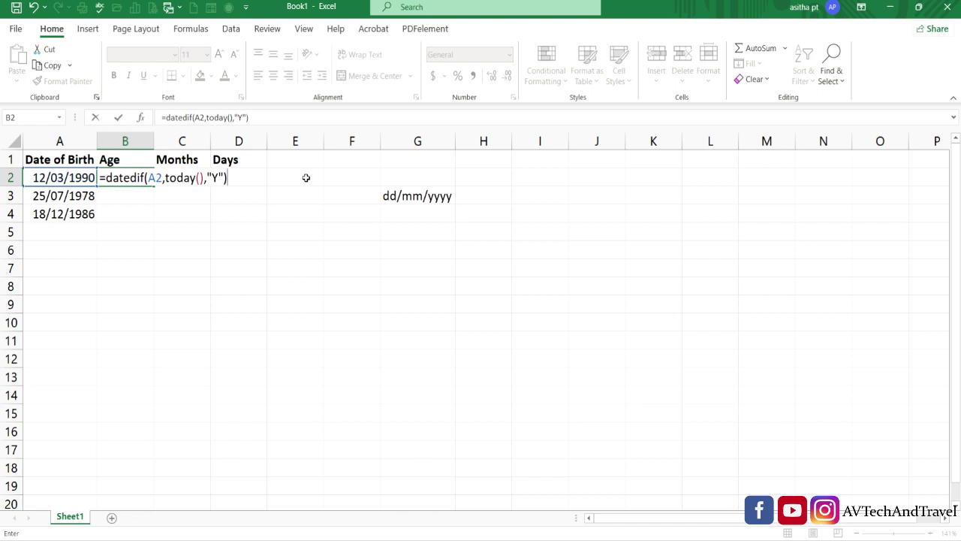
{"action": "key", "text": "Return"}
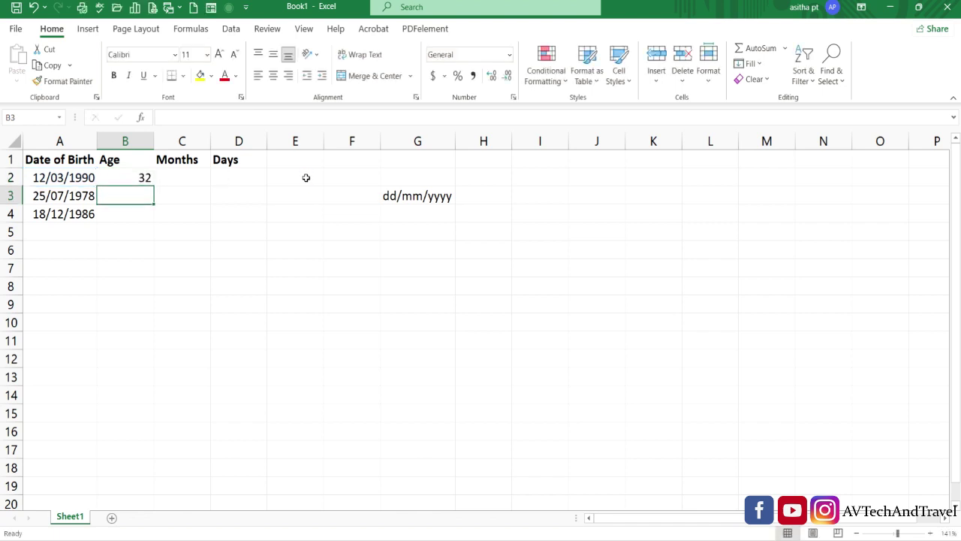
Fill the Age formula from B2 down through B4 for the other dates of birth
{"action": "left_click", "coordinate": [142, 176]}
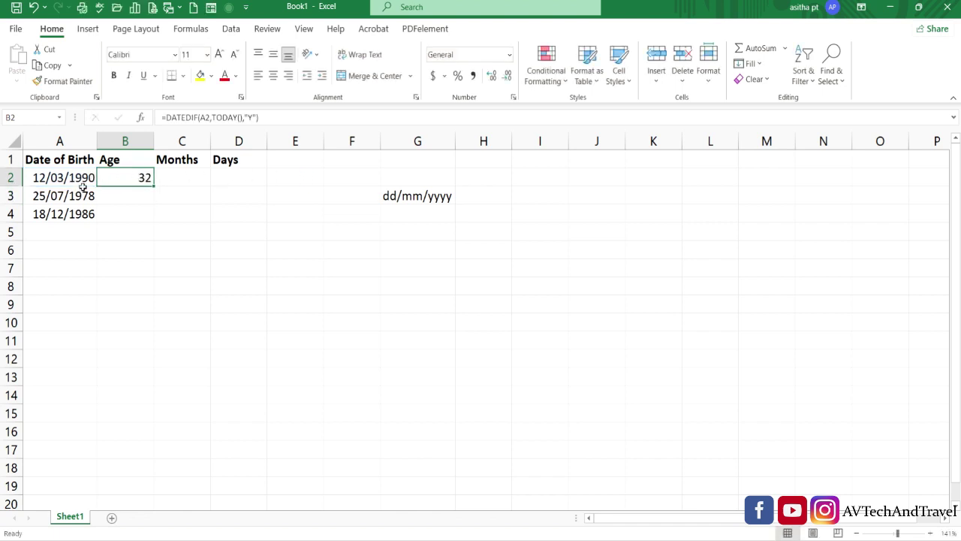
{"action": "double_click", "coordinate": [154, 185]}
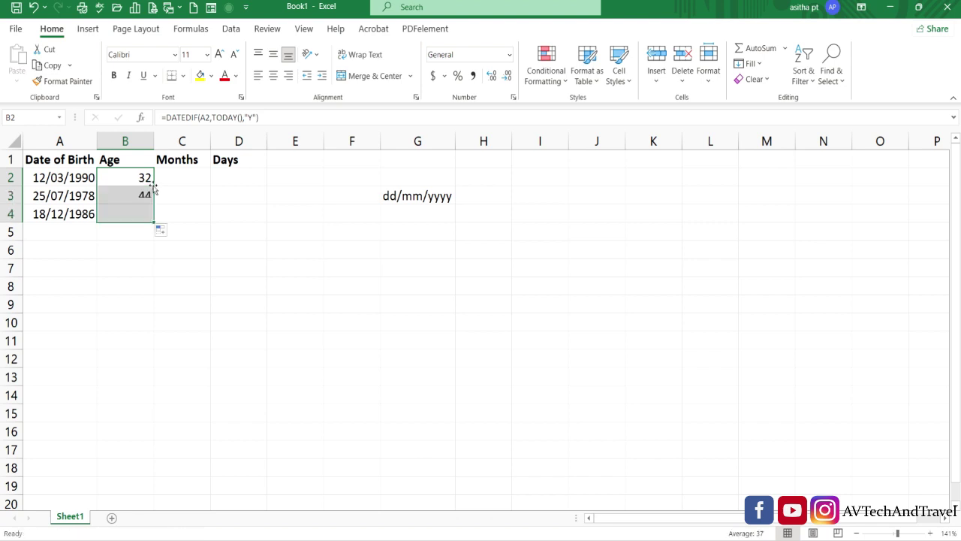
{"action": "left_click", "coordinate": [197, 237]}
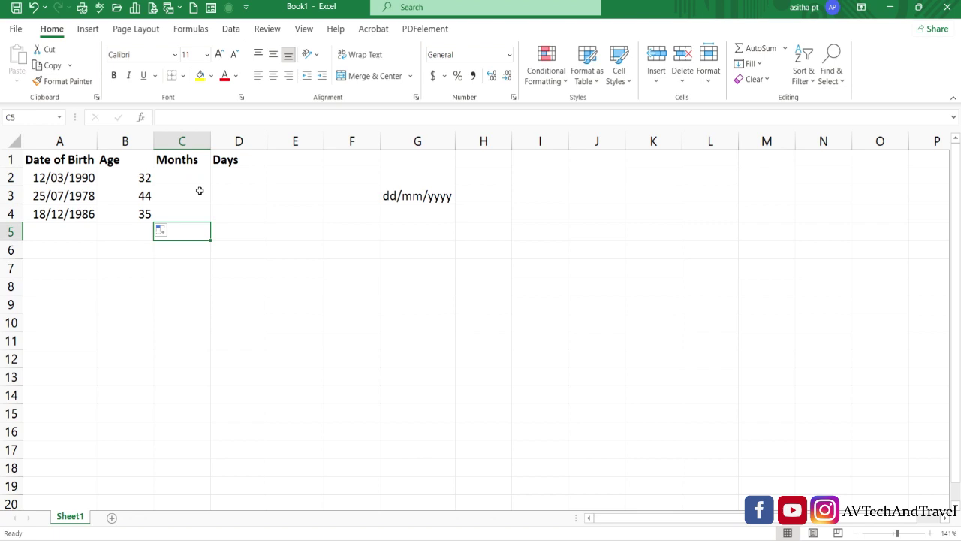
In C2, calculate the total months since the date of birth with the formula =DATEDIF(A2,TODAY(),"M")
{"action": "double_click", "coordinate": [178, 178]}
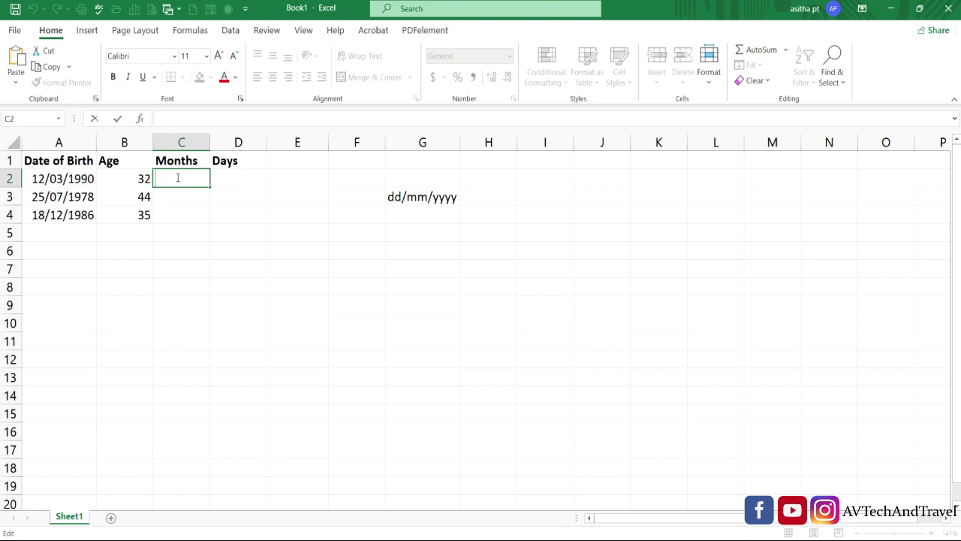
{"action": "type", "text": "=DATEDI"}
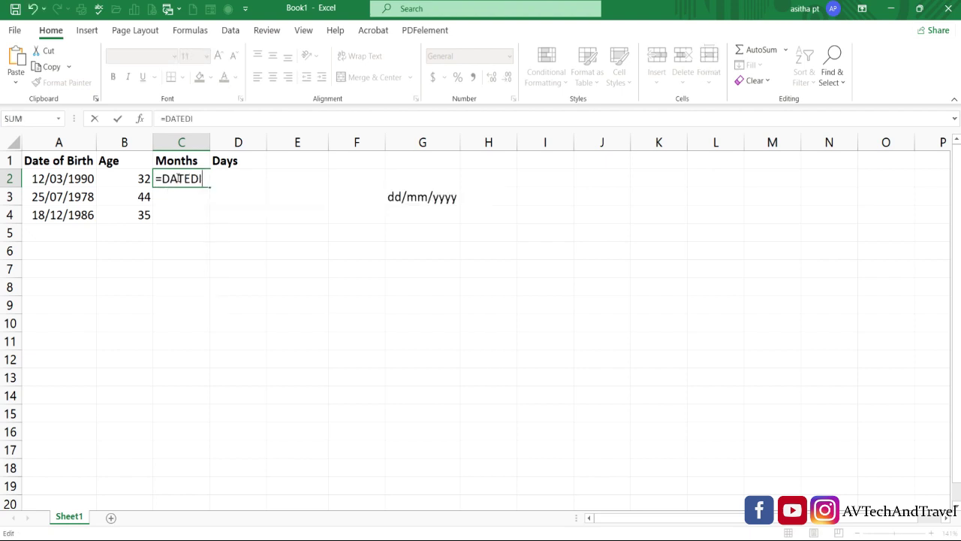
{"action": "type", "text": "F("}
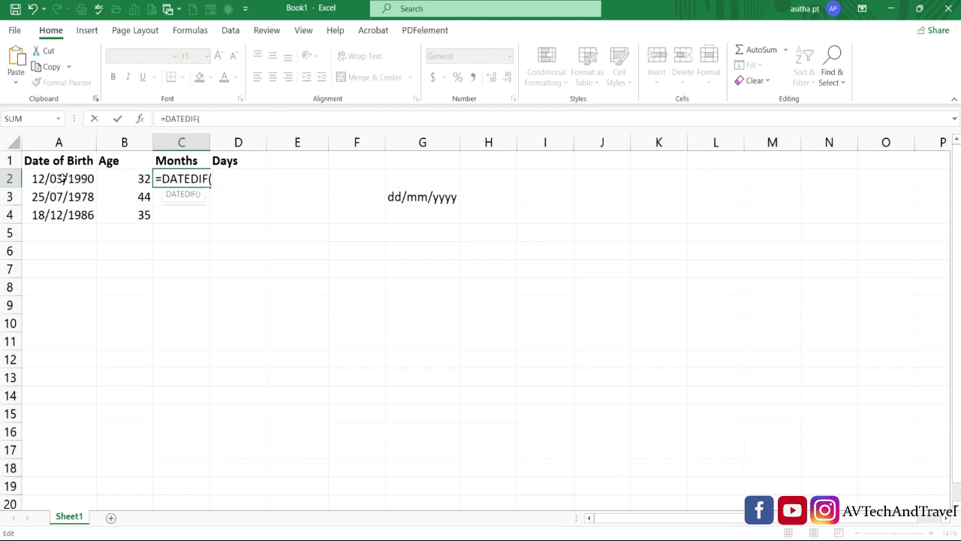
{"action": "left_click", "coordinate": [74, 181]}
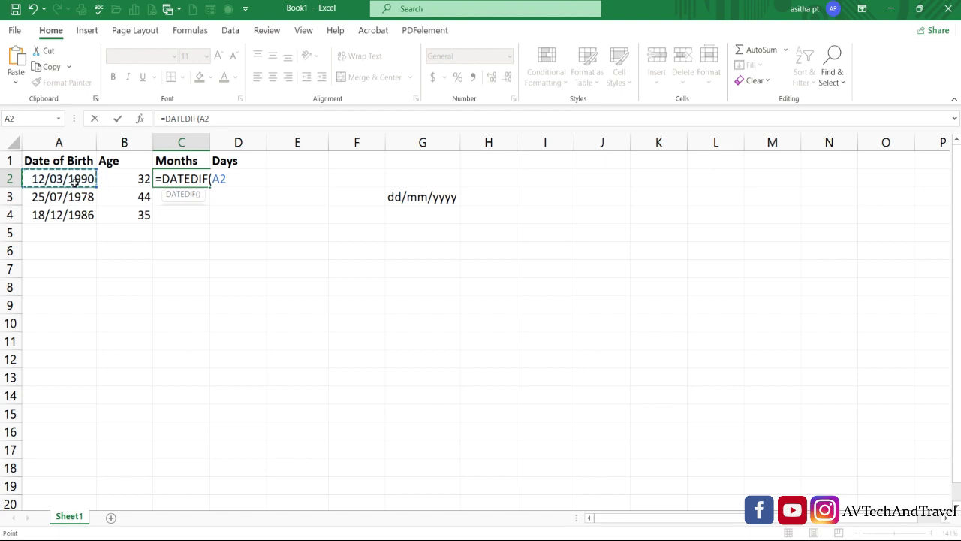
{"action": "type", "text": ",TO"}
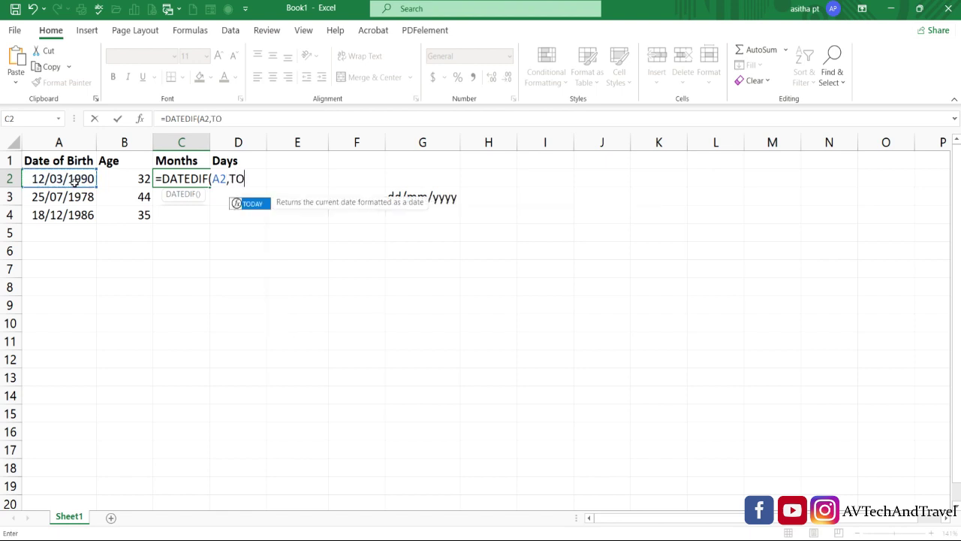
{"action": "type", "text": "DAY(),"}
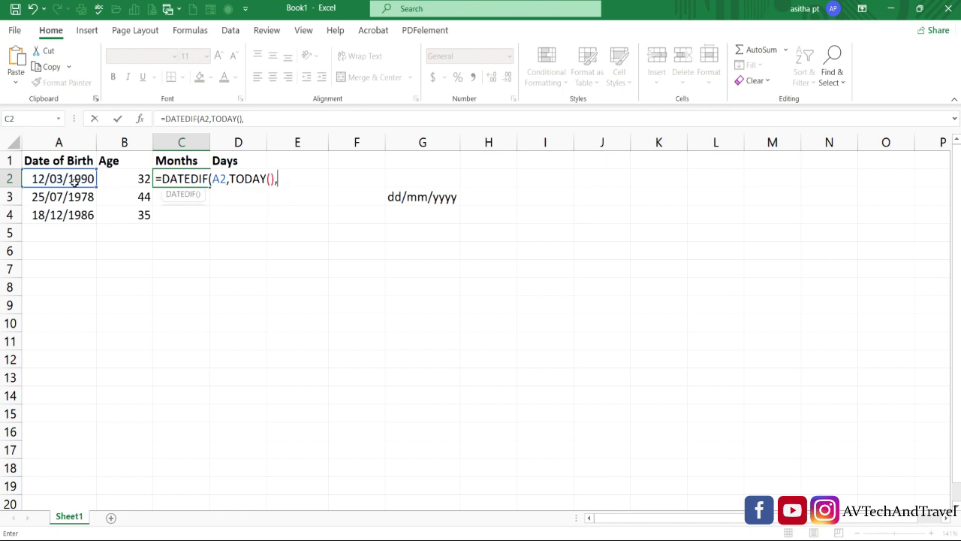
{"action": "type", "text": "\"M\")"}
{"action": "key", "text": "Return"}
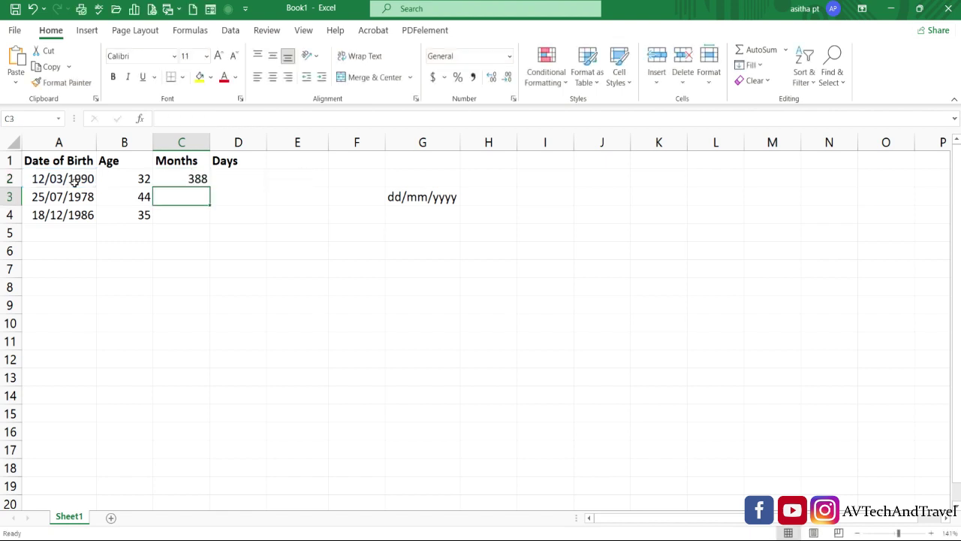
Change the unit in the C2 Months formula to "YM" so it counts only months beyond the full years
{"action": "left_click", "coordinate": [196, 179]}
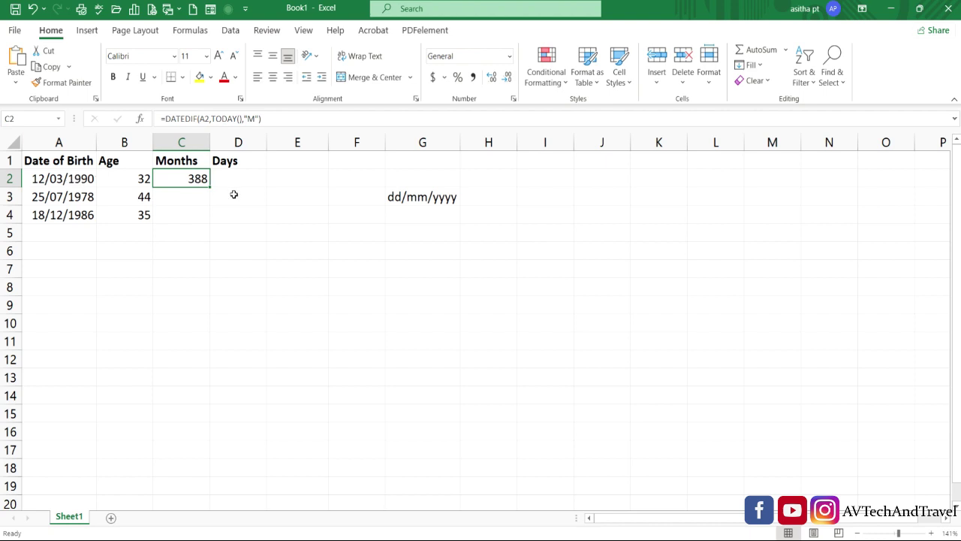
{"action": "double_click", "coordinate": [196, 179]}
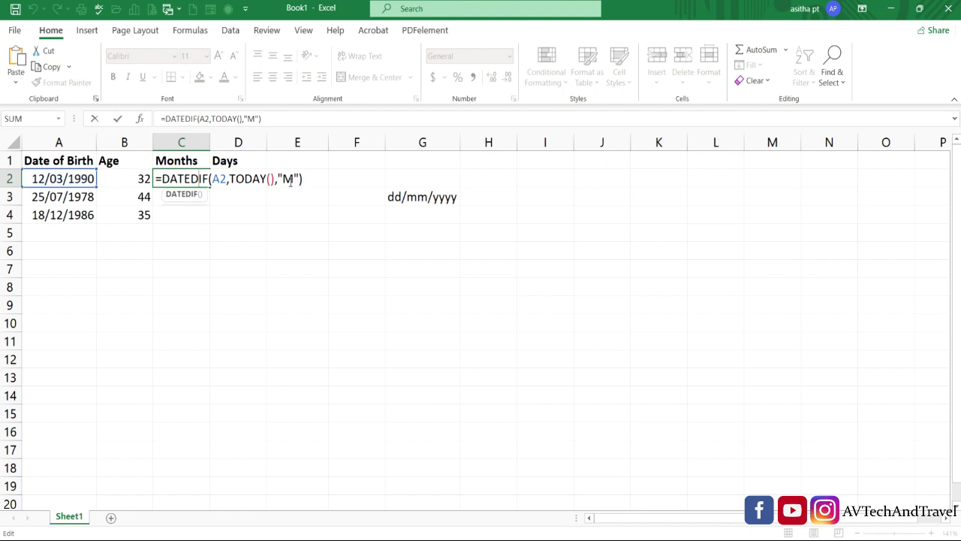
{"action": "left_click", "coordinate": [283, 179]}
{"action": "type", "text": "Y"}
{"action": "key", "text": "Return"}
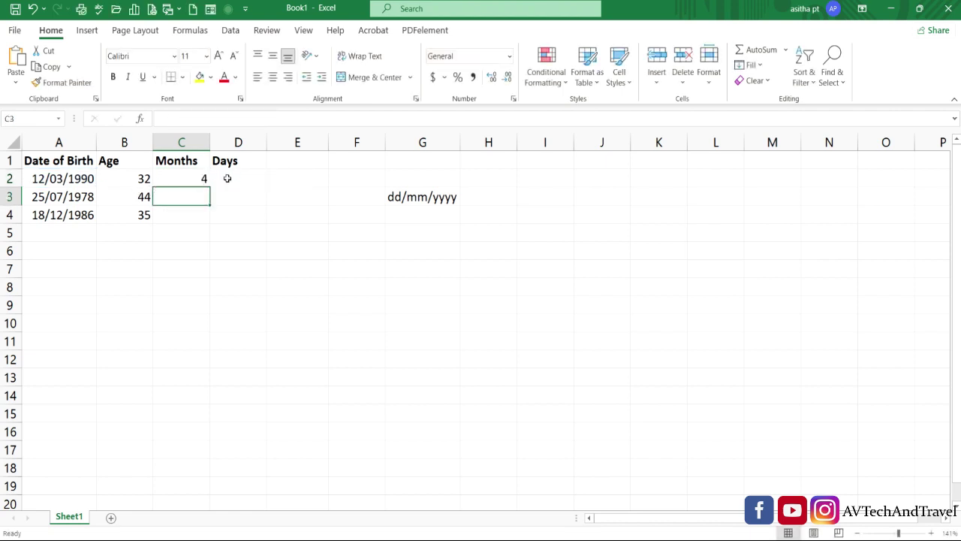
In D2, calculate the total days since the date of birth with the formula =DATEDIF(A2,TODAY(),"D")
{"action": "double_click", "coordinate": [231, 179]}
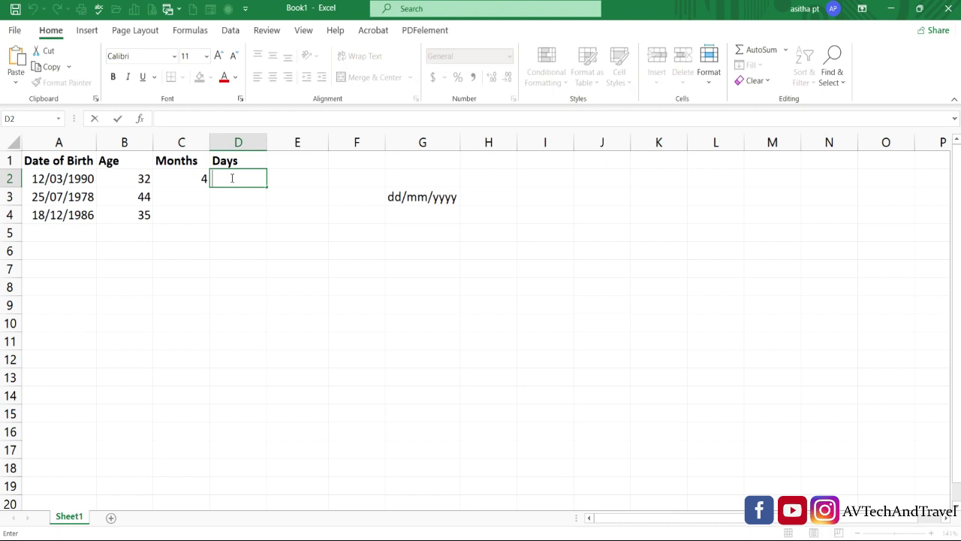
{"action": "type", "text": "=DATEDIF"}
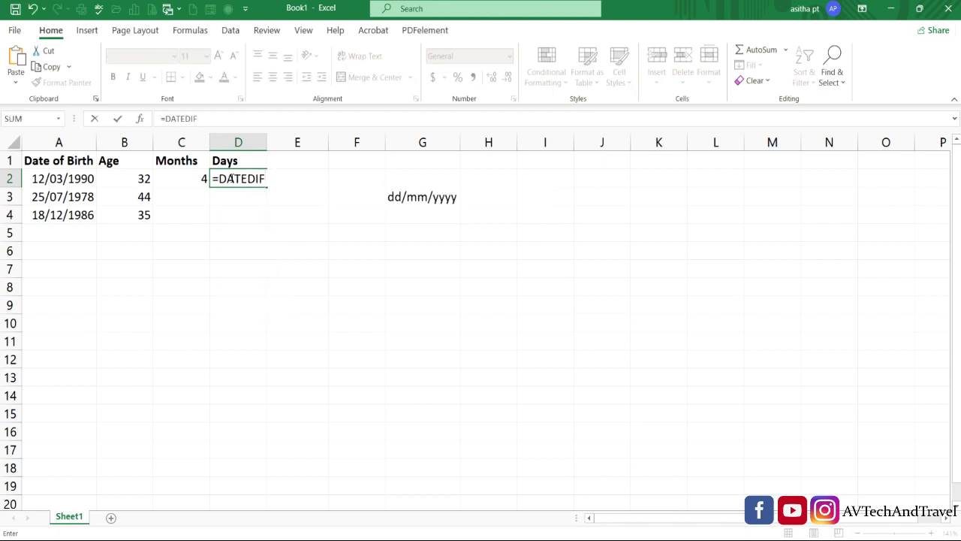
{"action": "type", "text": "("}
{"action": "left_click", "coordinate": [87, 181]}
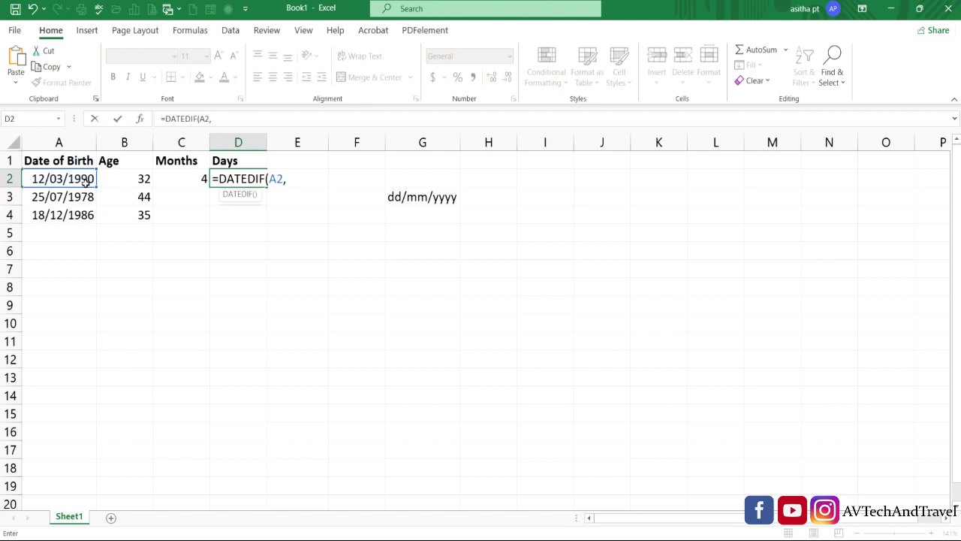
{"action": "type", "text": "TODAY"}
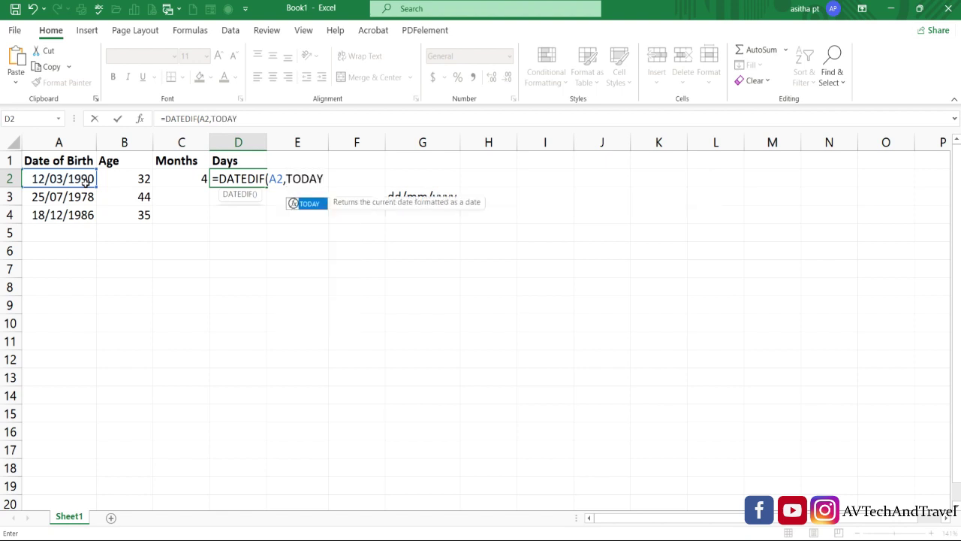
{"action": "type", "text": "(),"}
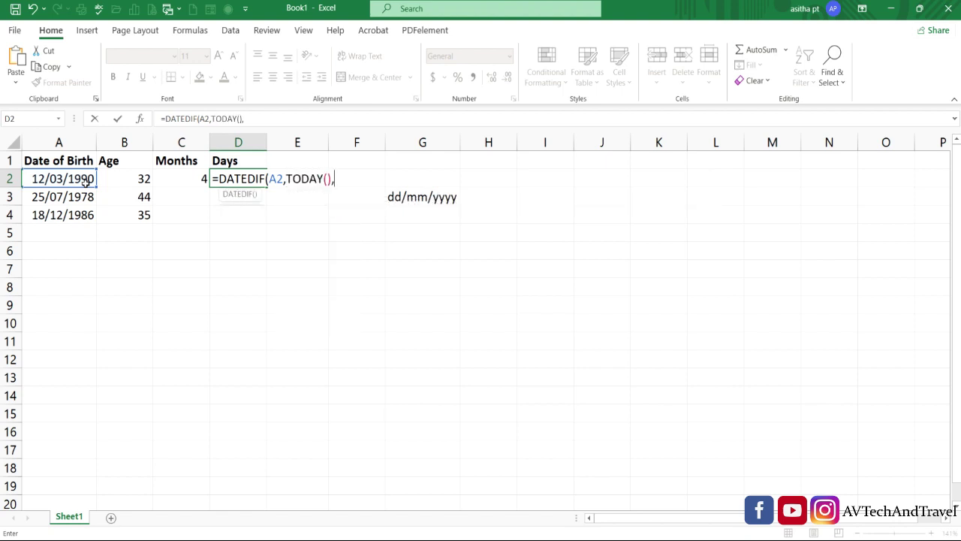
{"action": "type", "text": "\"D\")"}
{"action": "key", "text": "Return"}
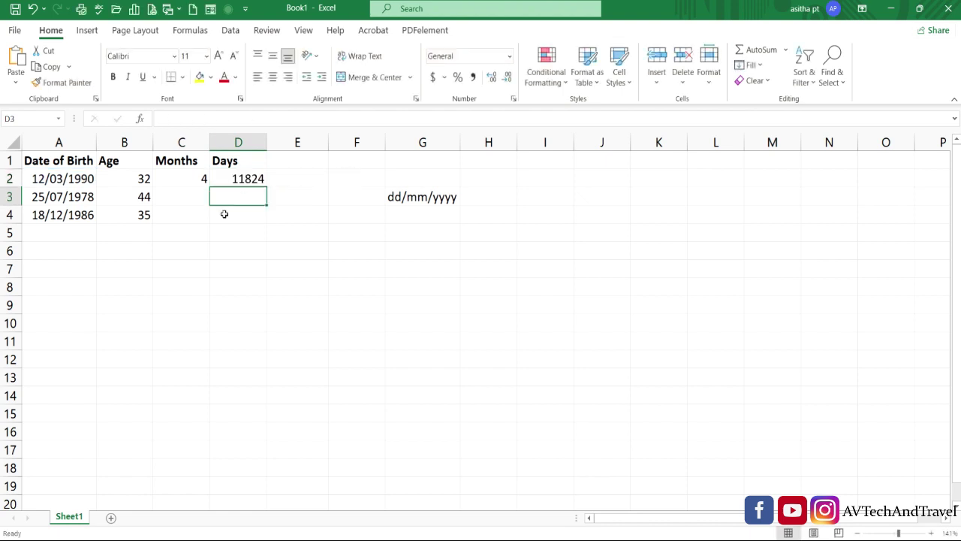
Change the unit in the D2 Days formula to "YD" so it ignores the full years
{"action": "double_click", "coordinate": [250, 179]}
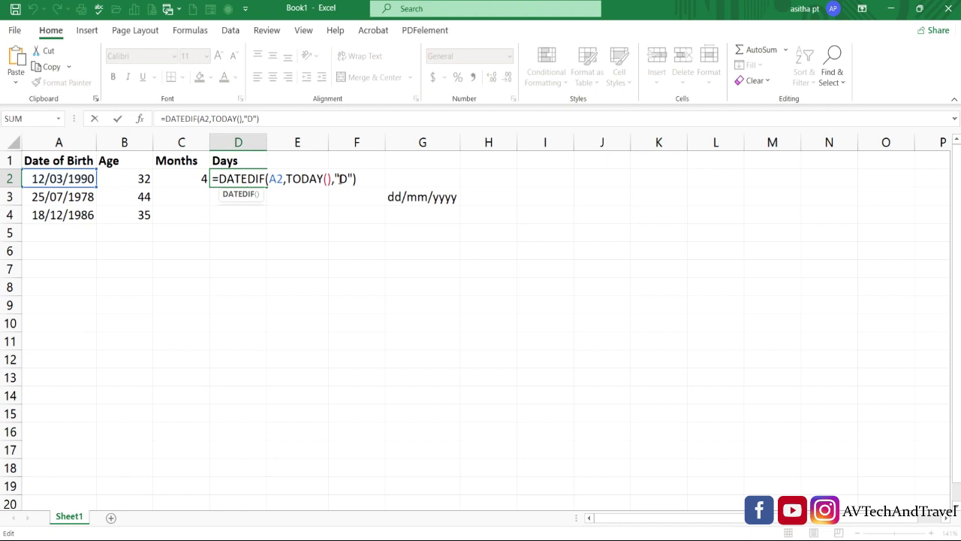
{"action": "left_click", "coordinate": [340, 179]}
{"action": "type", "text": "Y"}
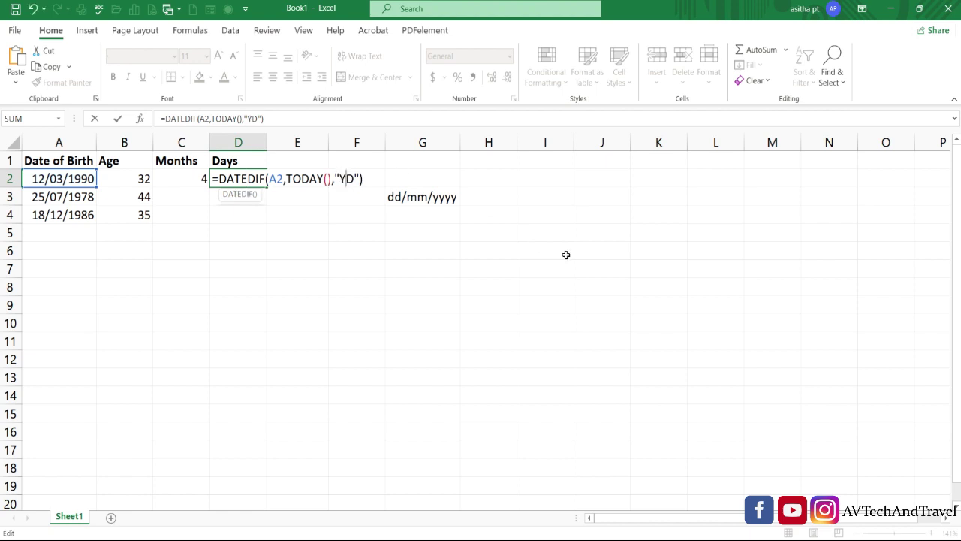
{"action": "key", "text": "Return"}
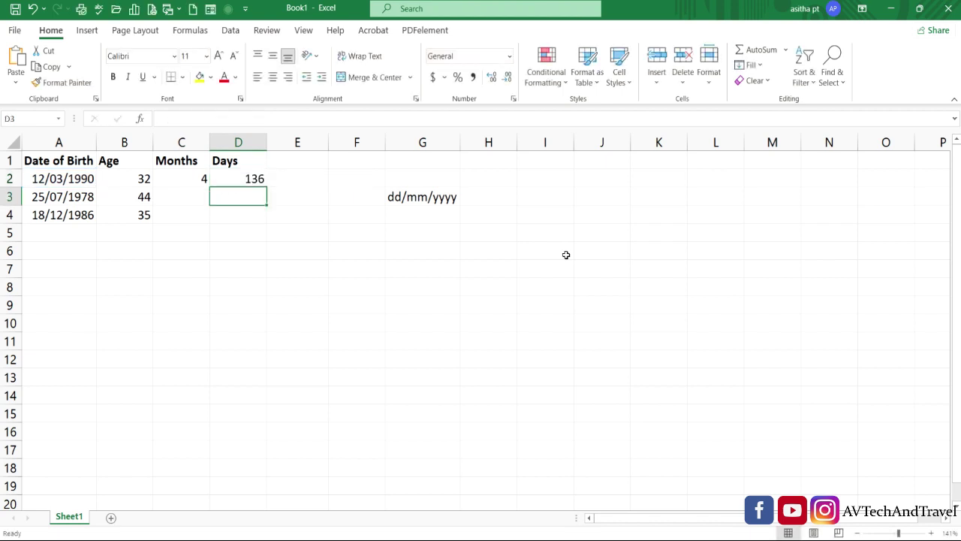
Fill the Months formula in C2 and the Days formula in D2 down through row 4
{"action": "left_click", "coordinate": [197, 175]}
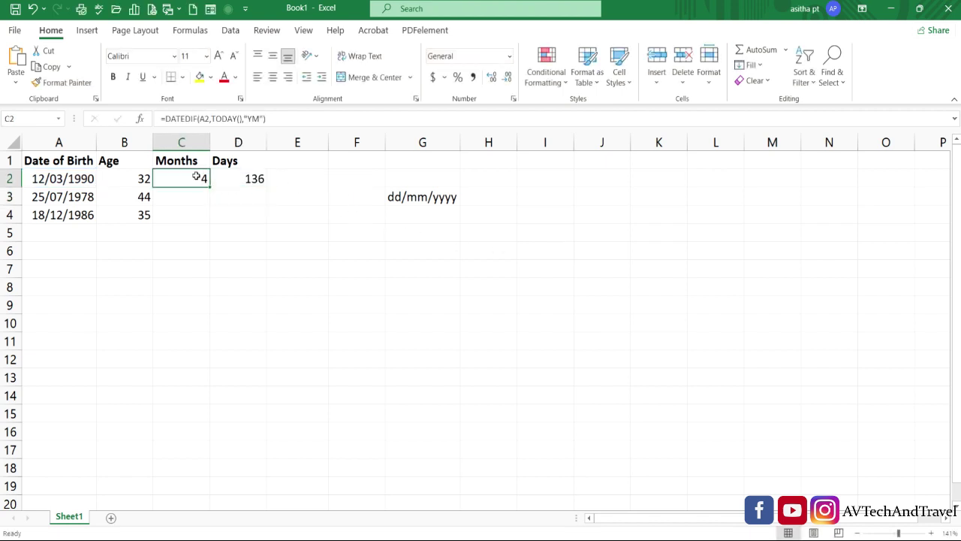
{"action": "double_click", "coordinate": [210, 187]}
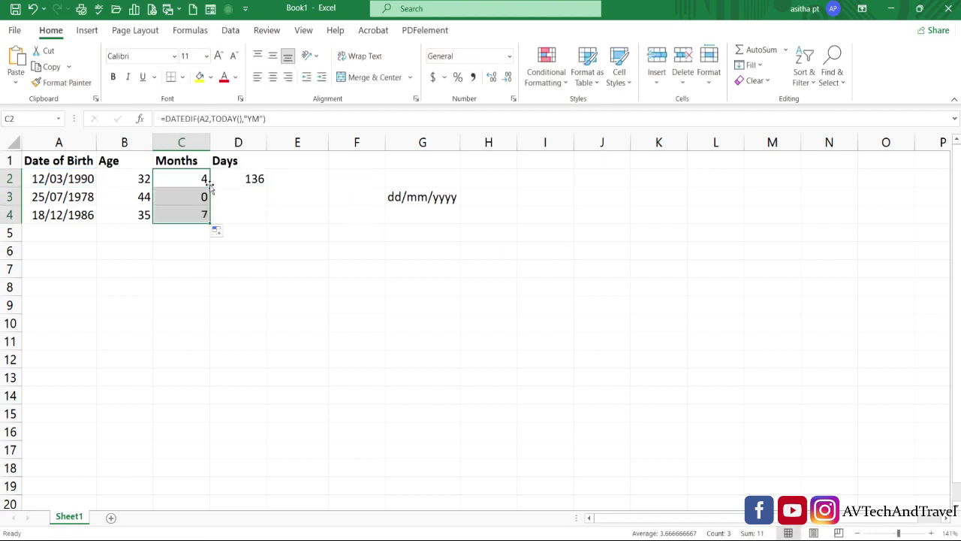
{"action": "left_click", "coordinate": [263, 179]}
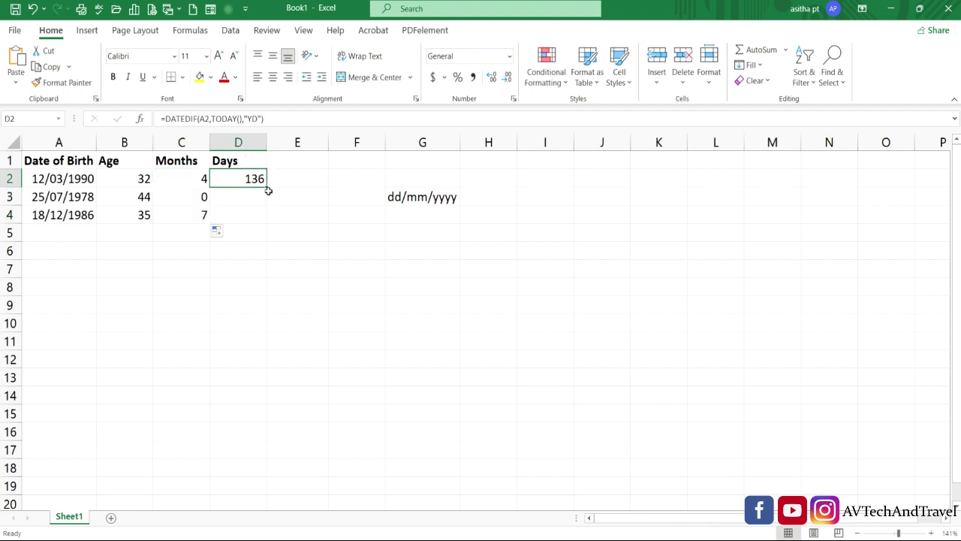
{"action": "double_click", "coordinate": [269, 191]}
{"action": "left_click", "coordinate": [336, 263]}
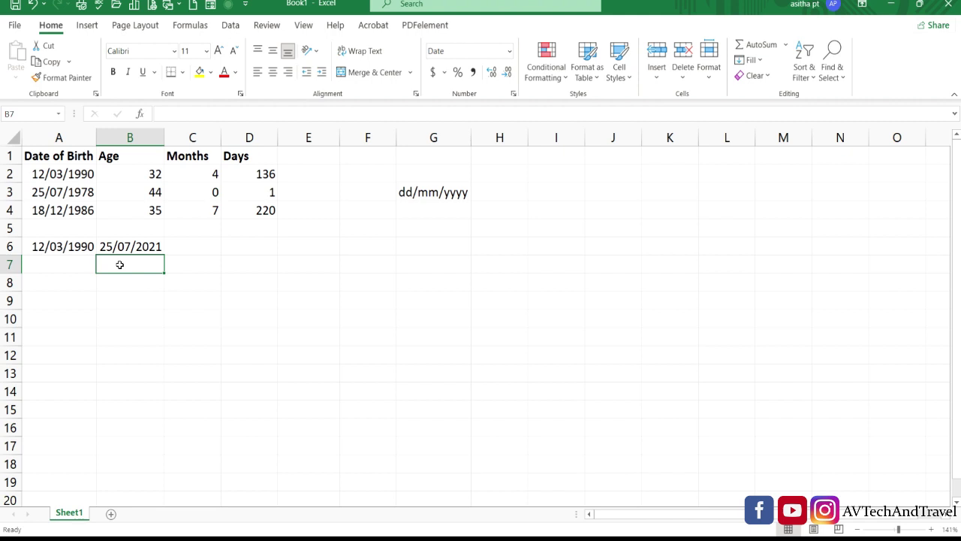
In C6, calculate the full years between the dates in A6 and B6 with the formula =DATEDIF(A6,B6,"Y")
{"action": "left_click", "coordinate": [47, 248]}
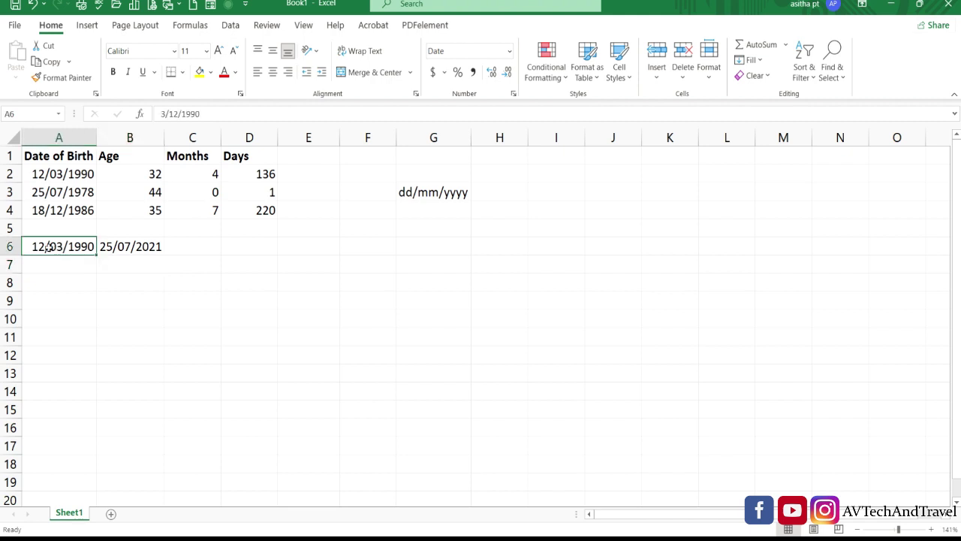
{"action": "left_click", "coordinate": [125, 246]}
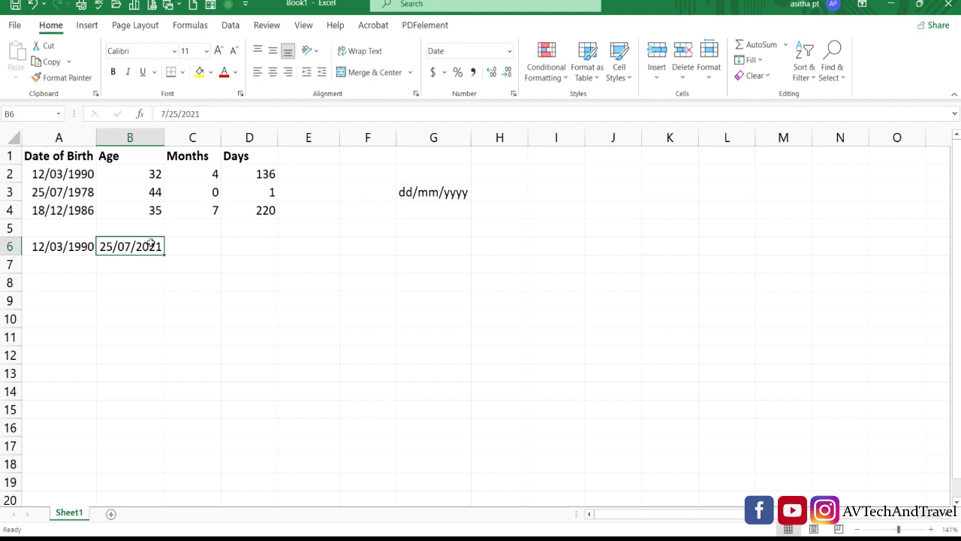
{"action": "left_click", "coordinate": [191, 245]}
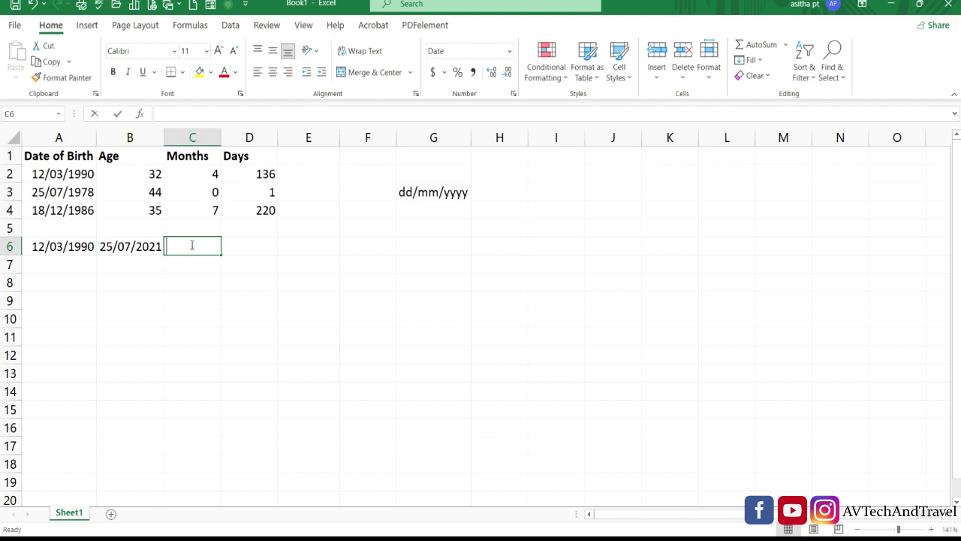
{"action": "type", "text": "=D"}
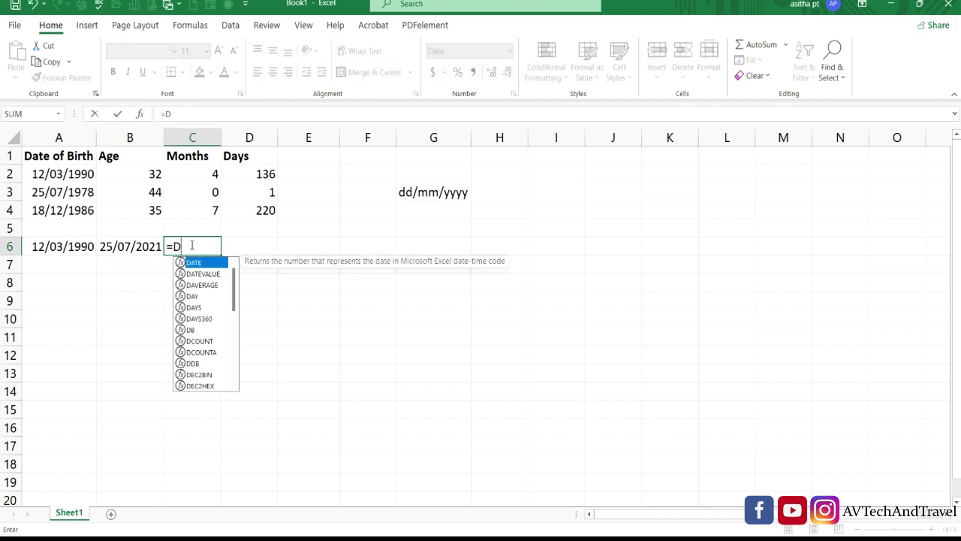
{"action": "type", "text": "ATEDIF"}
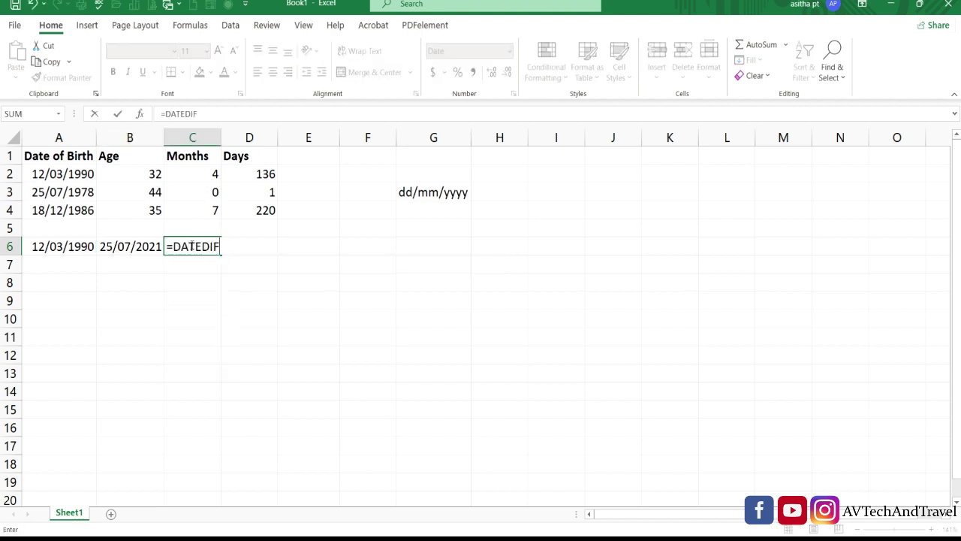
{"action": "type", "text": "("}
{"action": "left_click", "coordinate": [77, 246]}
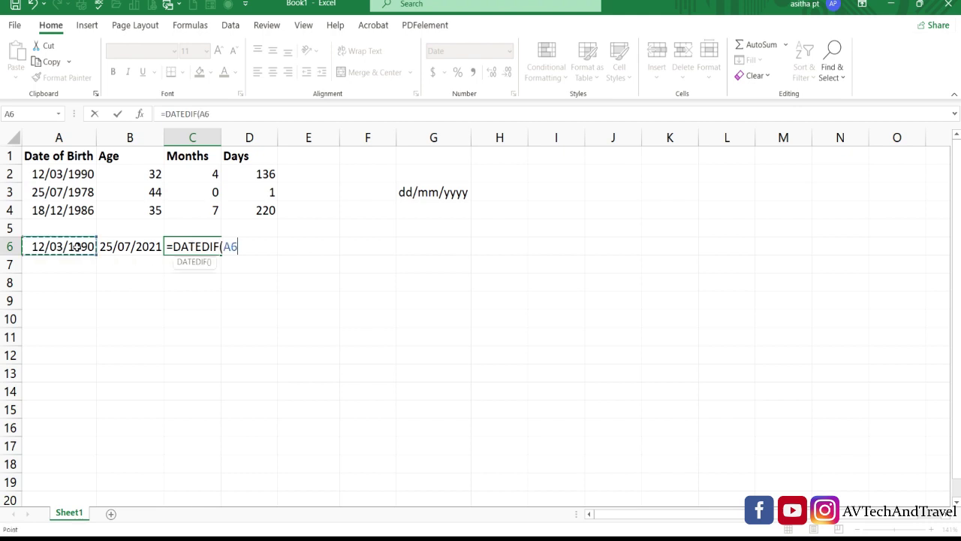
{"action": "type", "text": ","}
{"action": "left_click", "coordinate": [126, 246]}
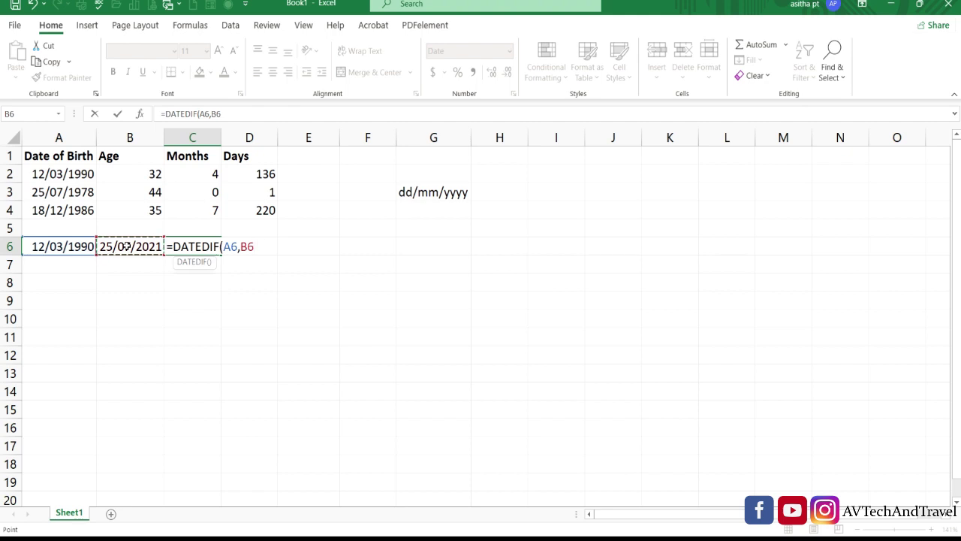
{"action": "type", "text": ",\"Y\")"}
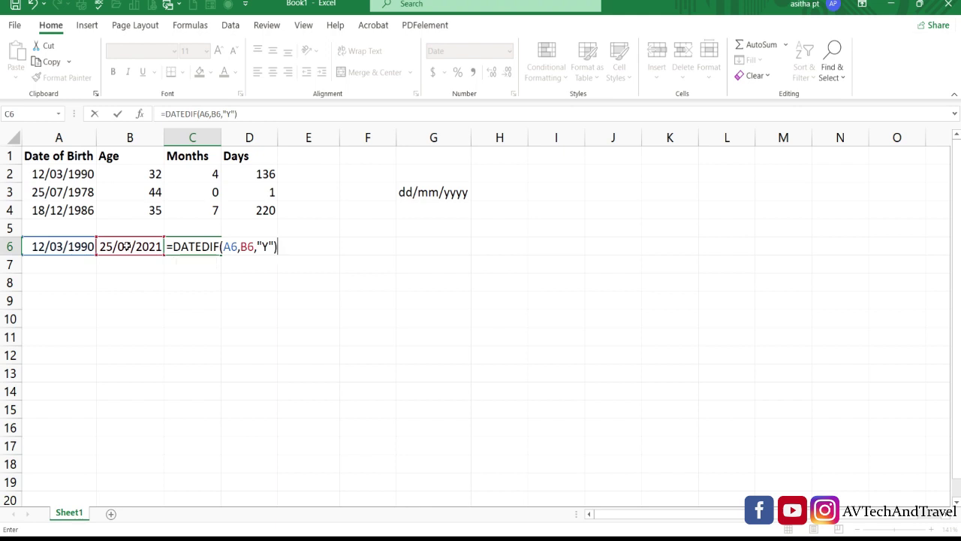
{"action": "key", "text": "ctrl+Return"}
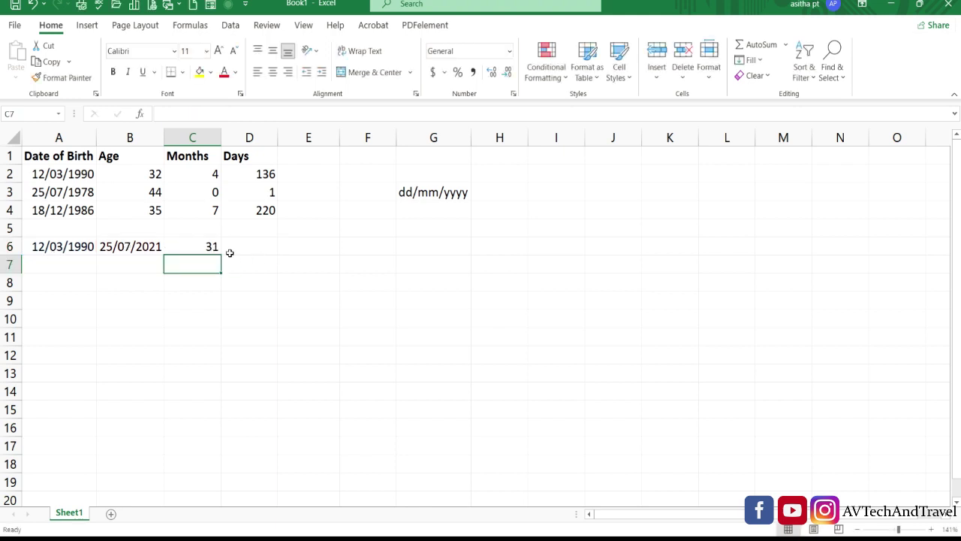
{"action": "left_click", "coordinate": [206, 251]}
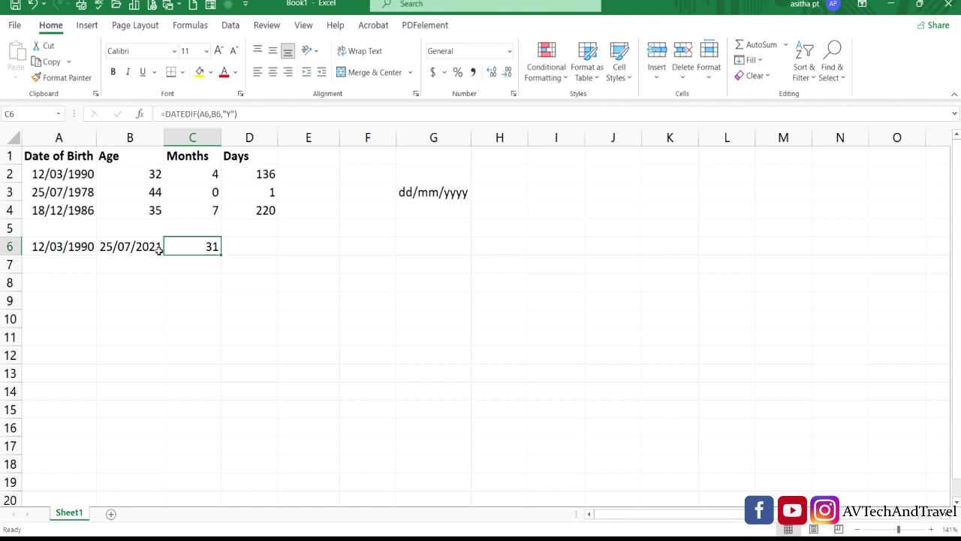
{"action": "left_click", "coordinate": [155, 173]}
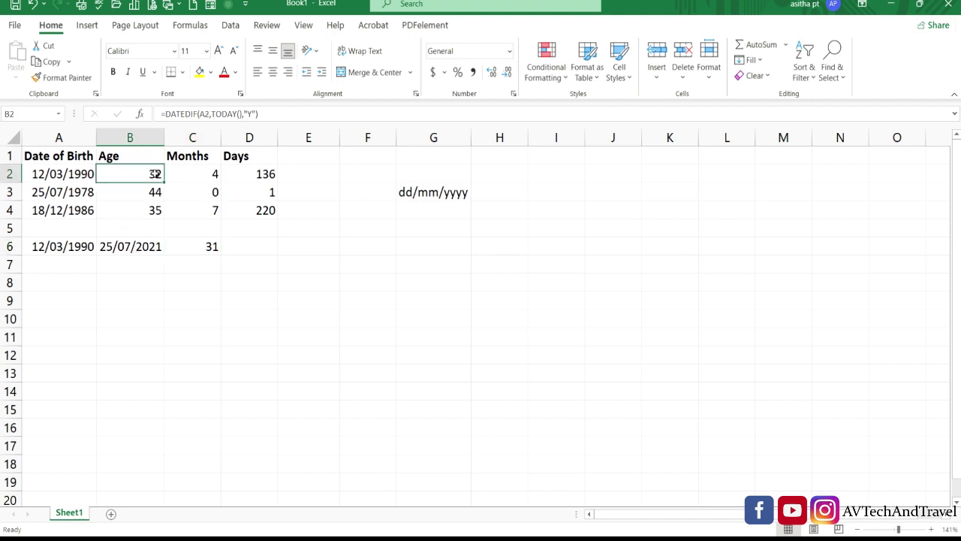